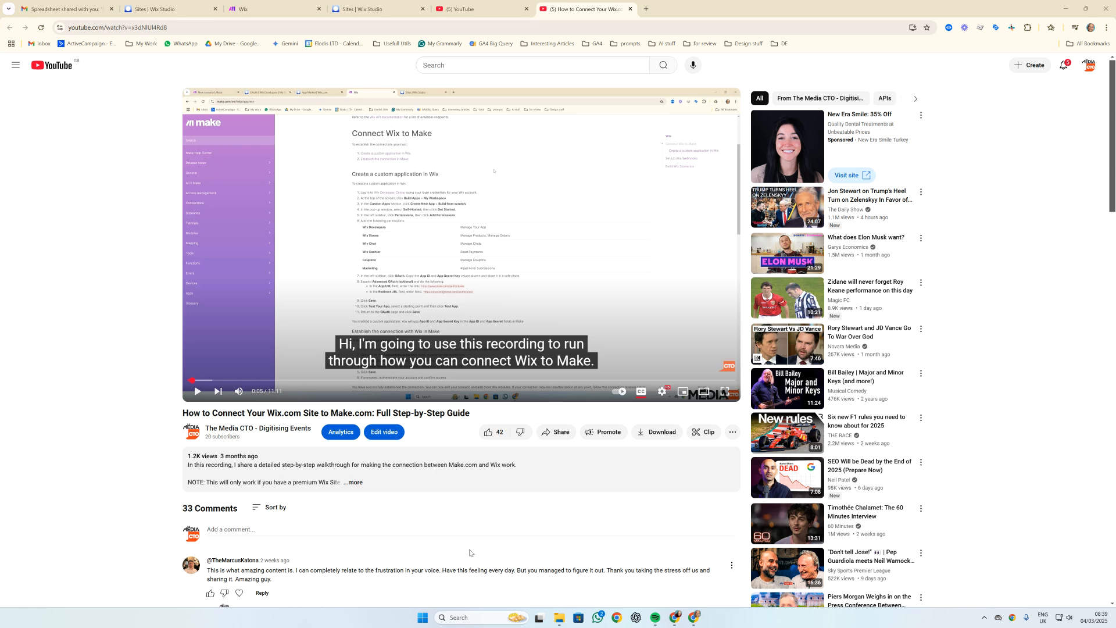
{"action": "scroll", "coordinate": [488, 532], "scroll_direction": "down", "scroll_amount": 1}
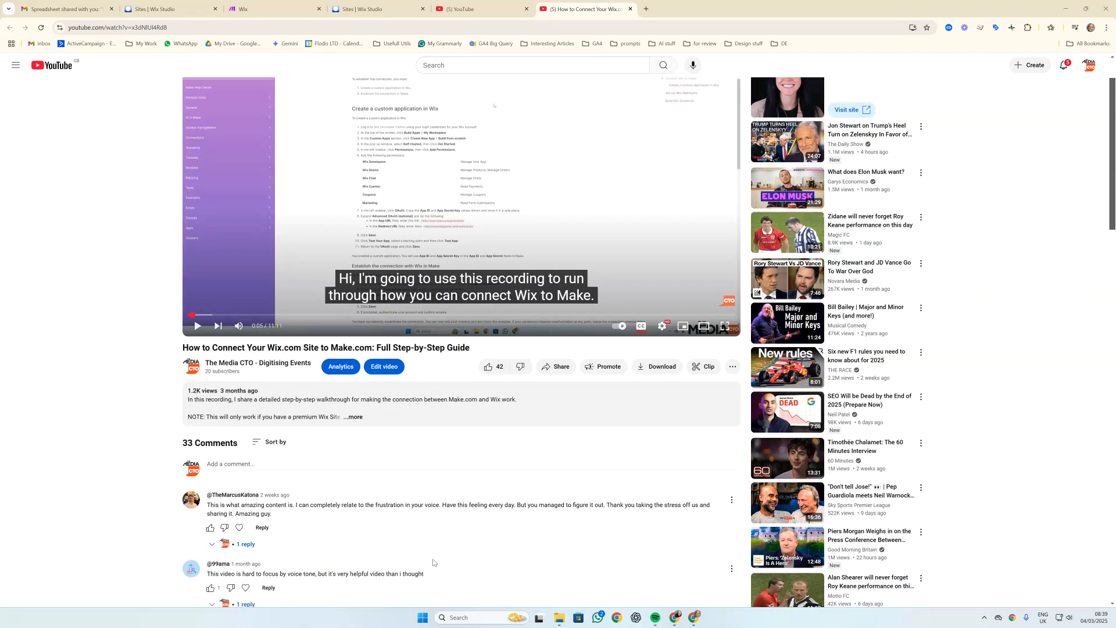
{"action": "scroll", "coordinate": [436, 547], "scroll_direction": "up", "scroll_amount": 1}
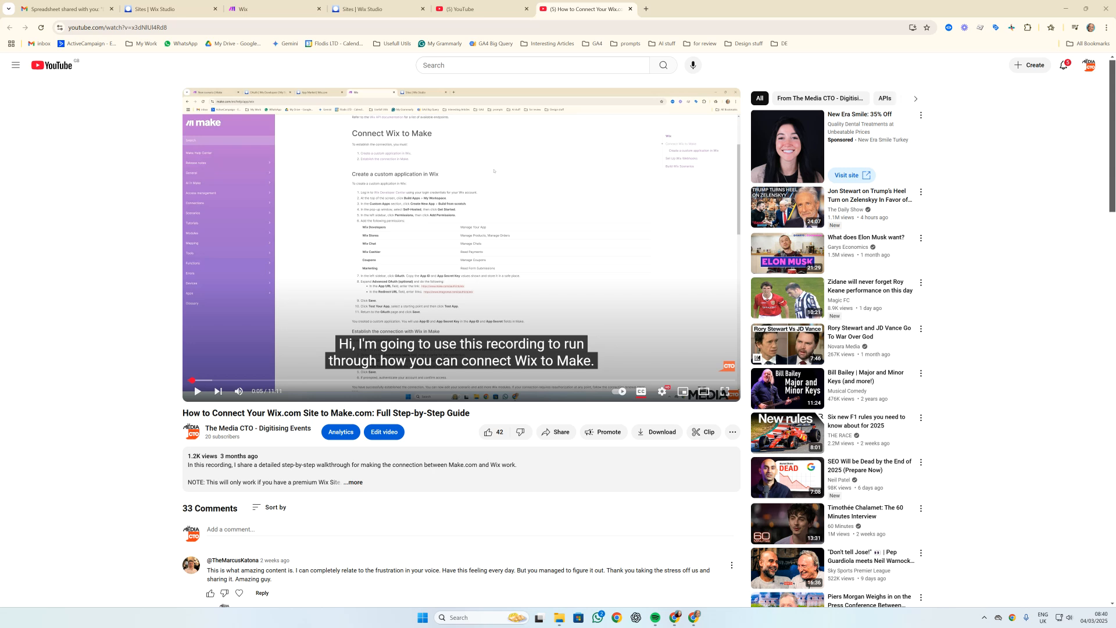
- Switch to Wix Studio and create a new custom app from scratch using the Self-Hosted framework
{"action": "key", "text": "ctrl+4"}
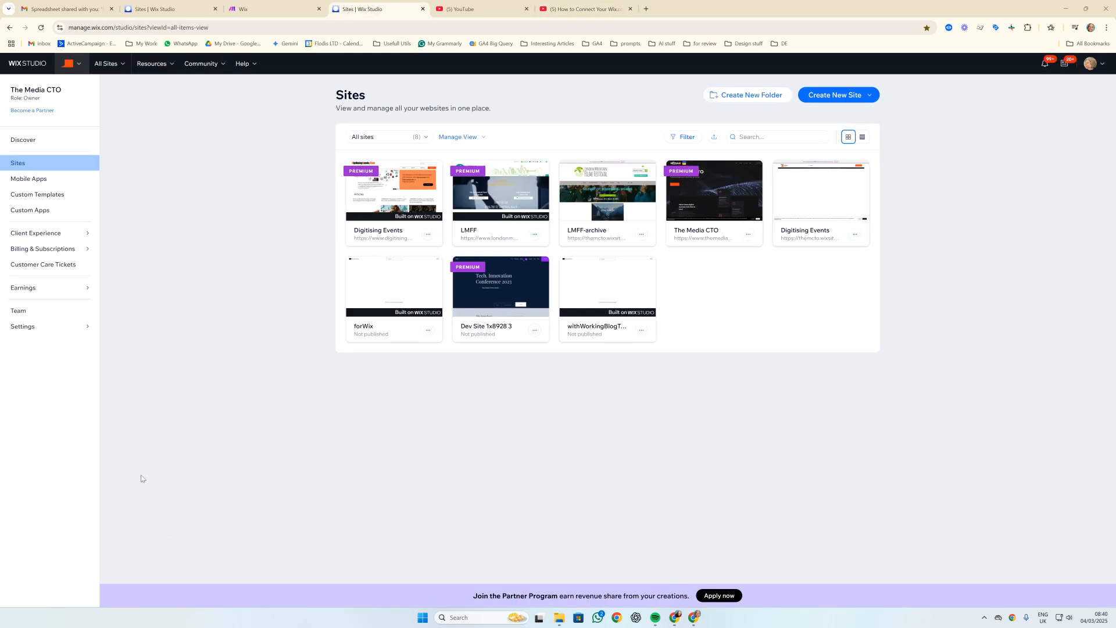
{"action": "left_click", "coordinate": [45, 209]}
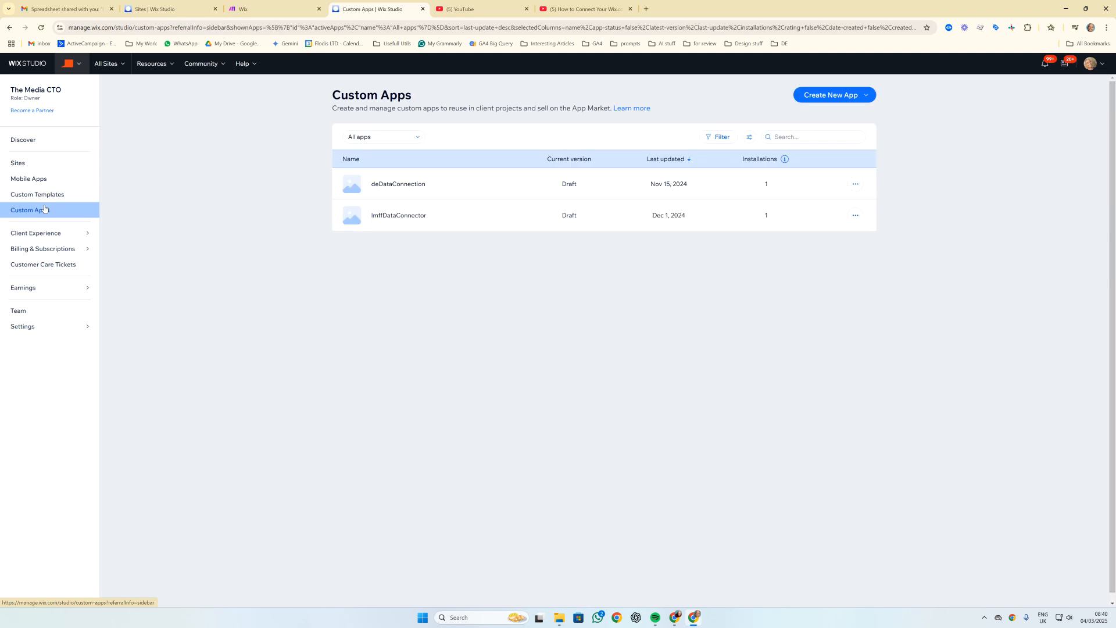
{"action": "left_click", "coordinate": [825, 99]}
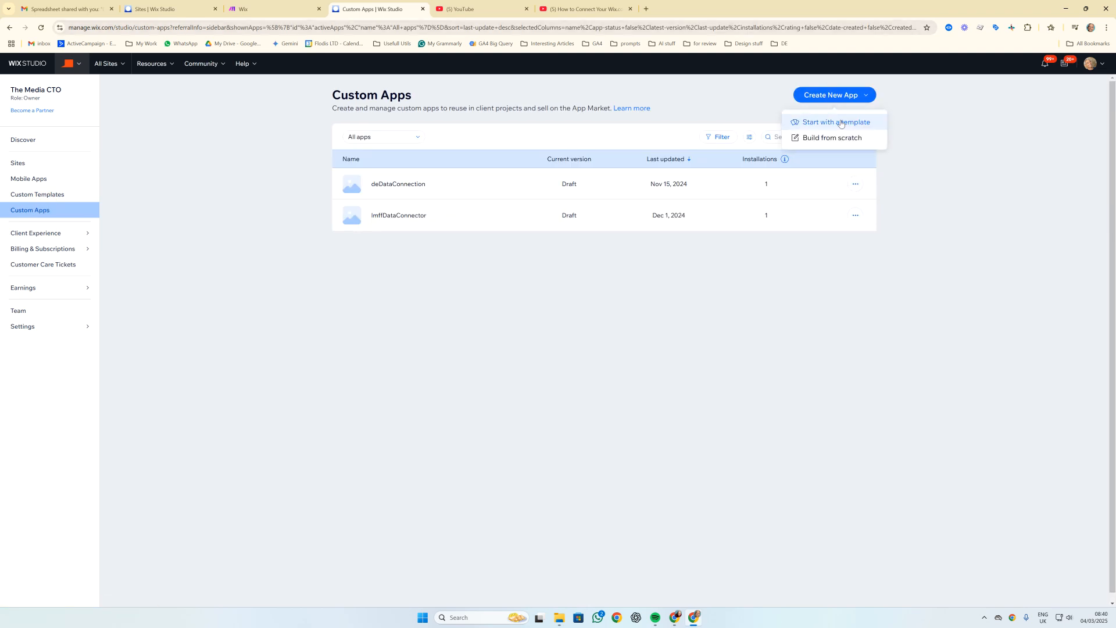
{"action": "left_click", "coordinate": [830, 140]}
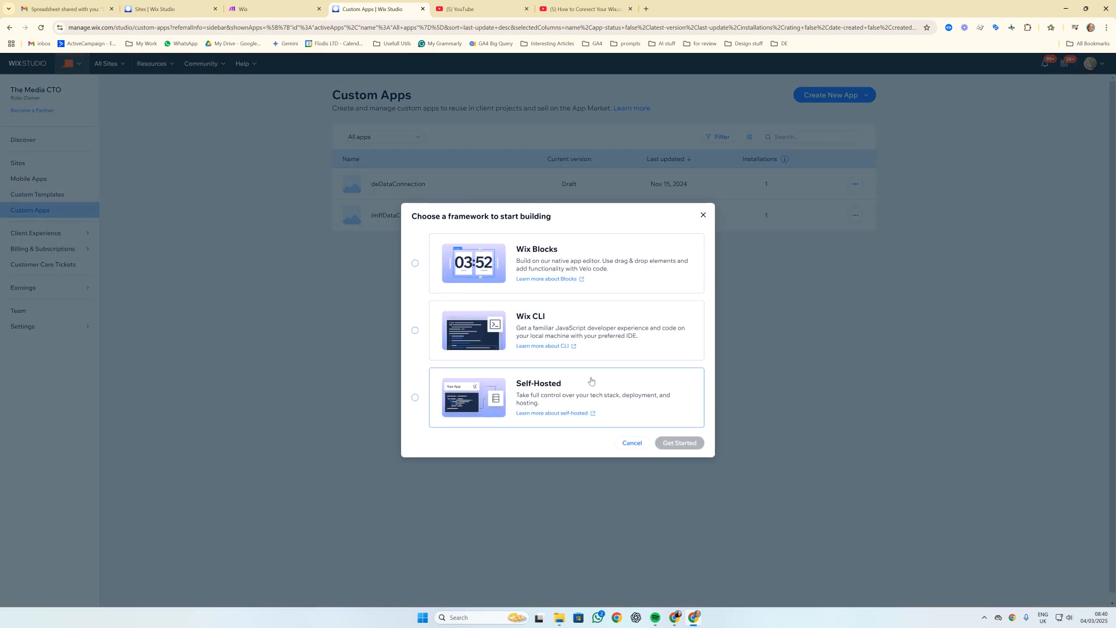
{"action": "left_click", "coordinate": [548, 404]}
{"action": "left_click", "coordinate": [695, 445]}
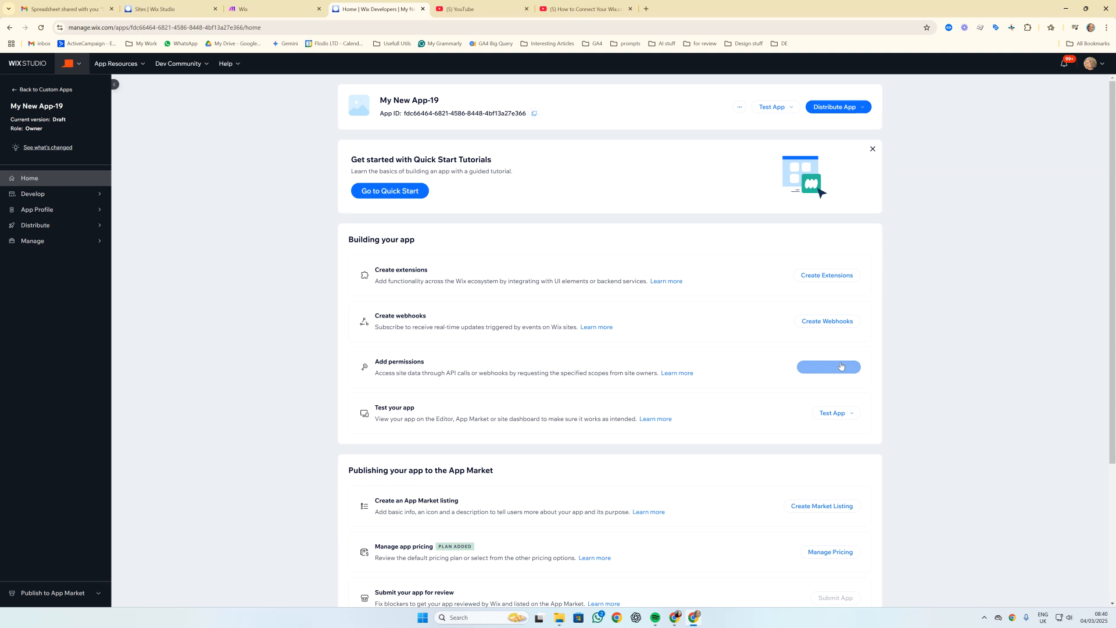
- Start adding app permissions, search for "data" and select Manage All Data Resources, Write Data Items, Manage Data Items and Manage Data Collections
{"action": "left_click", "coordinate": [814, 366]}
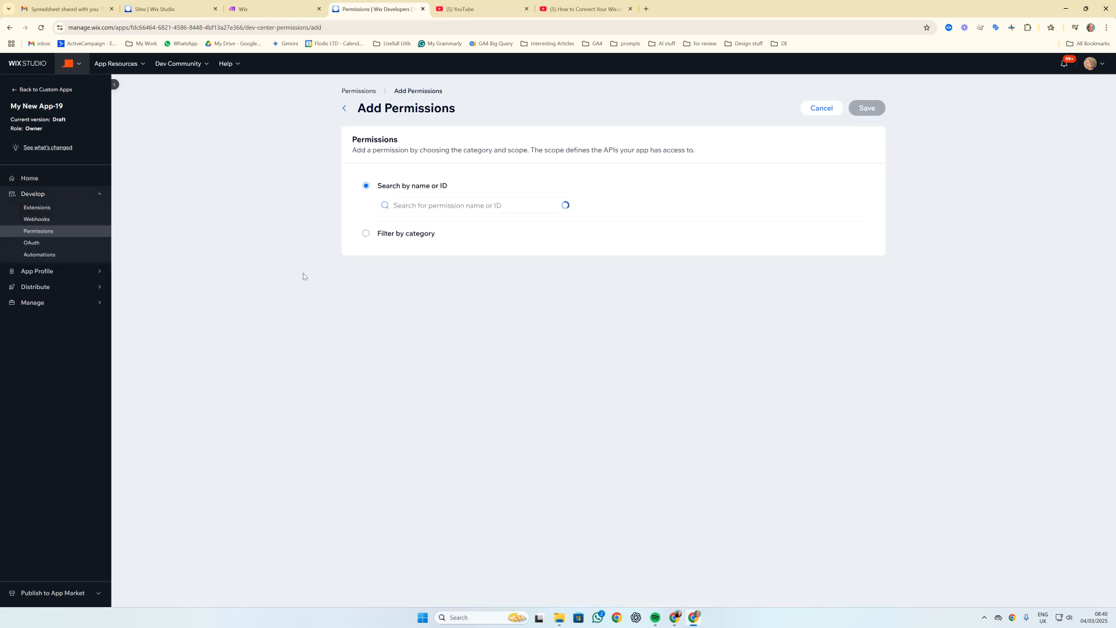
{"action": "left_click", "coordinate": [468, 204]}
{"action": "type", "text": "data"}
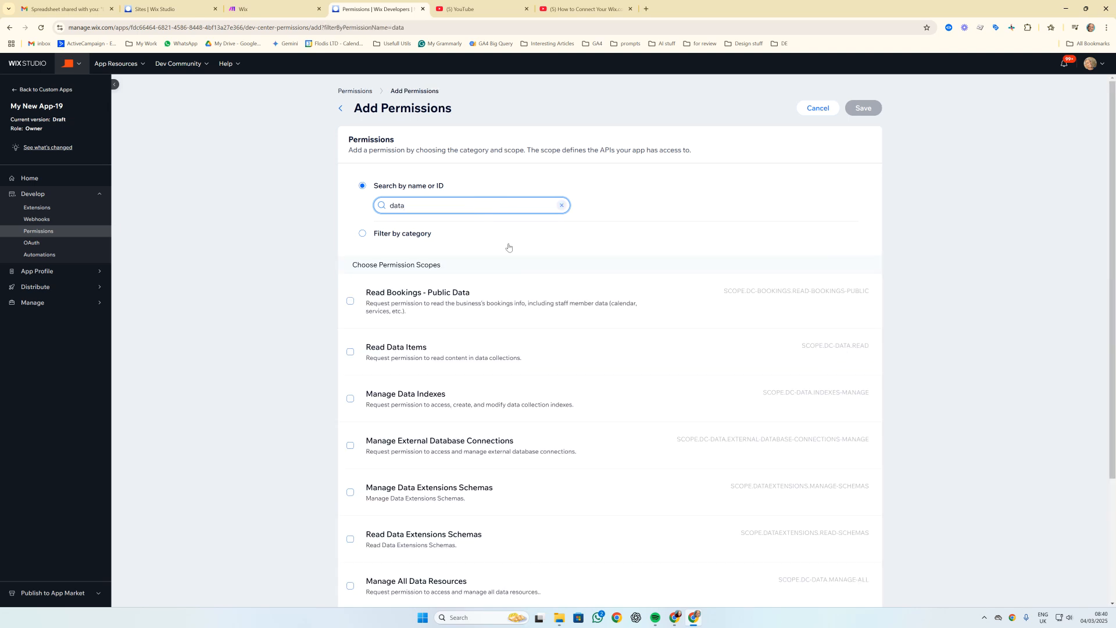
{"action": "scroll", "coordinate": [517, 343], "scroll_direction": "down", "scroll_amount": 1}
{"action": "scroll", "coordinate": [520, 351], "scroll_direction": "down", "scroll_amount": 2}
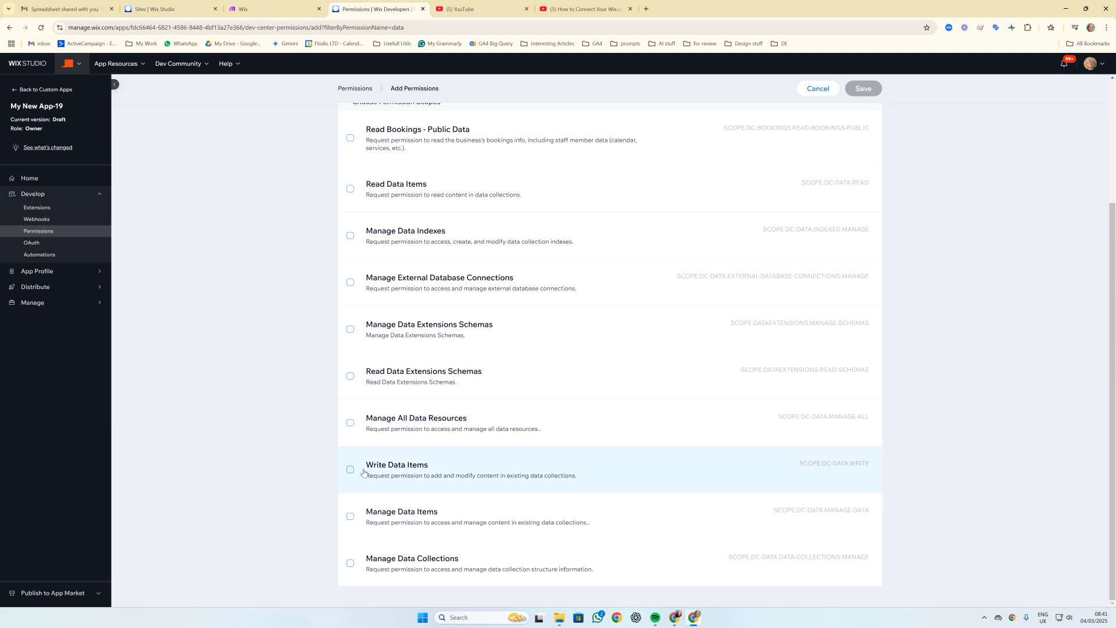
{"action": "left_click", "coordinate": [351, 423]}
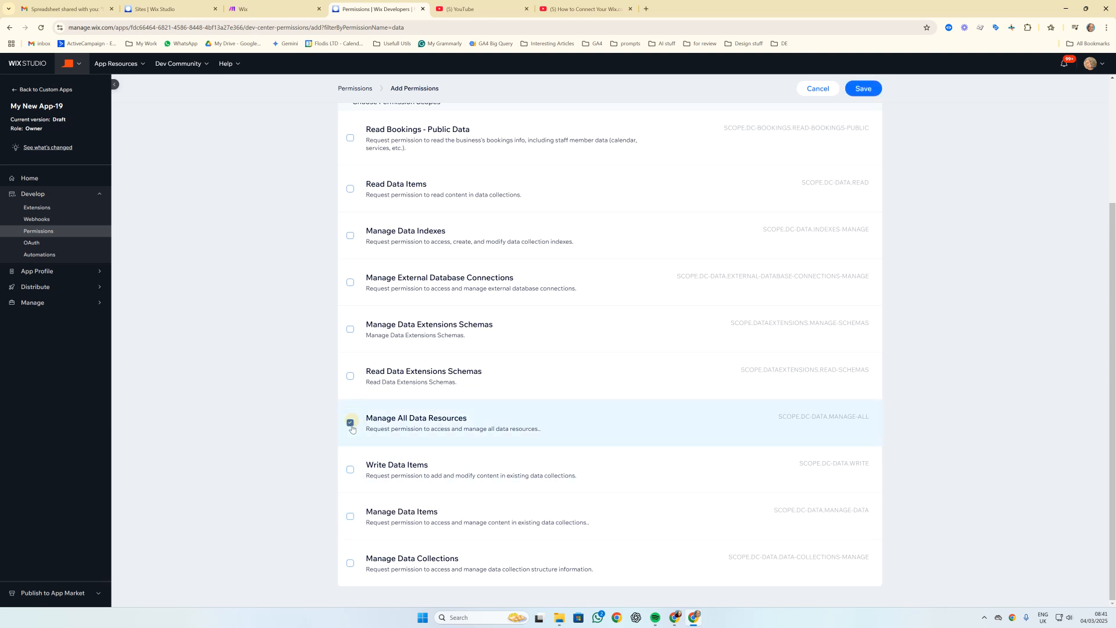
{"action": "left_click", "coordinate": [350, 469]}
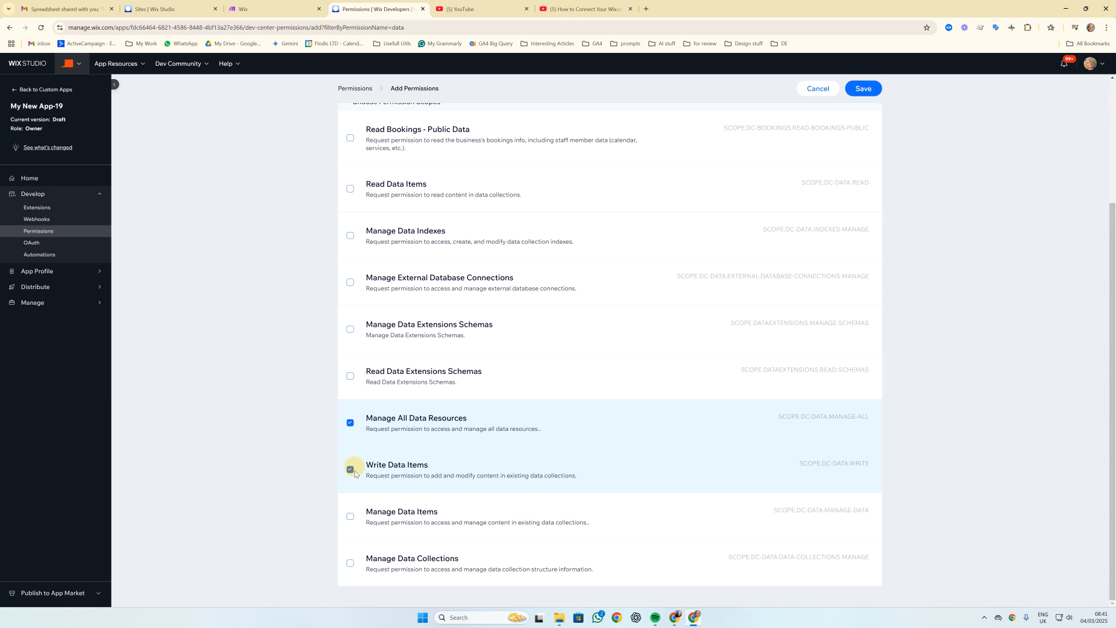
{"action": "left_click", "coordinate": [357, 520]}
{"action": "left_click", "coordinate": [357, 559]}
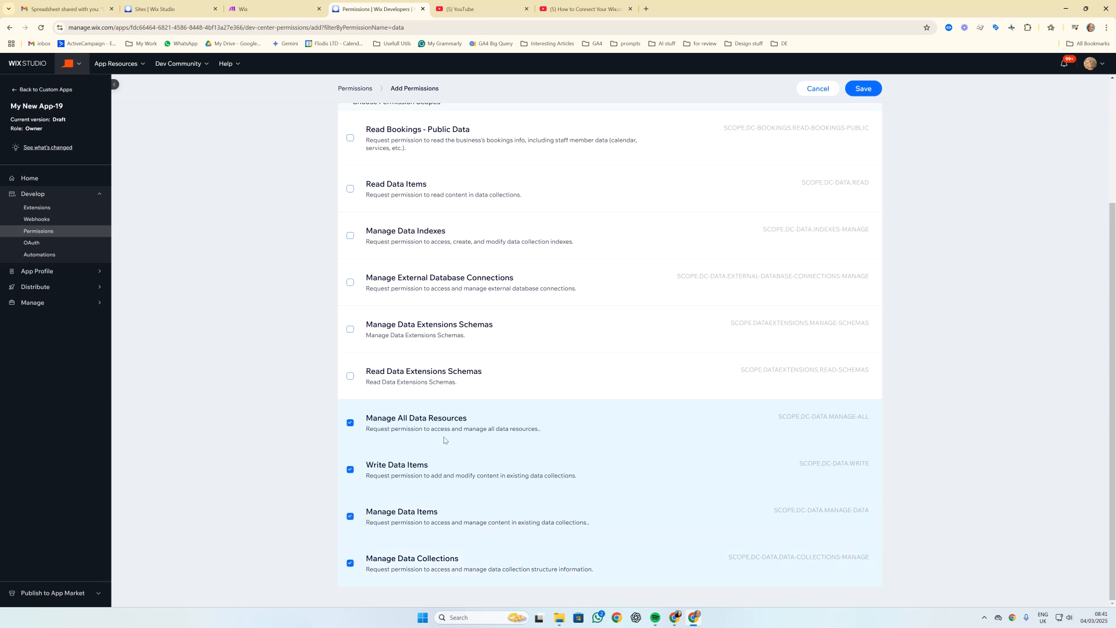
- Also select Read Data Items, Manage Data Indexes, Manage External Database Connections and the Manage and Read Data Extensions Schemas scopes, and save the permissions
{"action": "scroll", "coordinate": [444, 440], "scroll_direction": "up", "scroll_amount": 1}
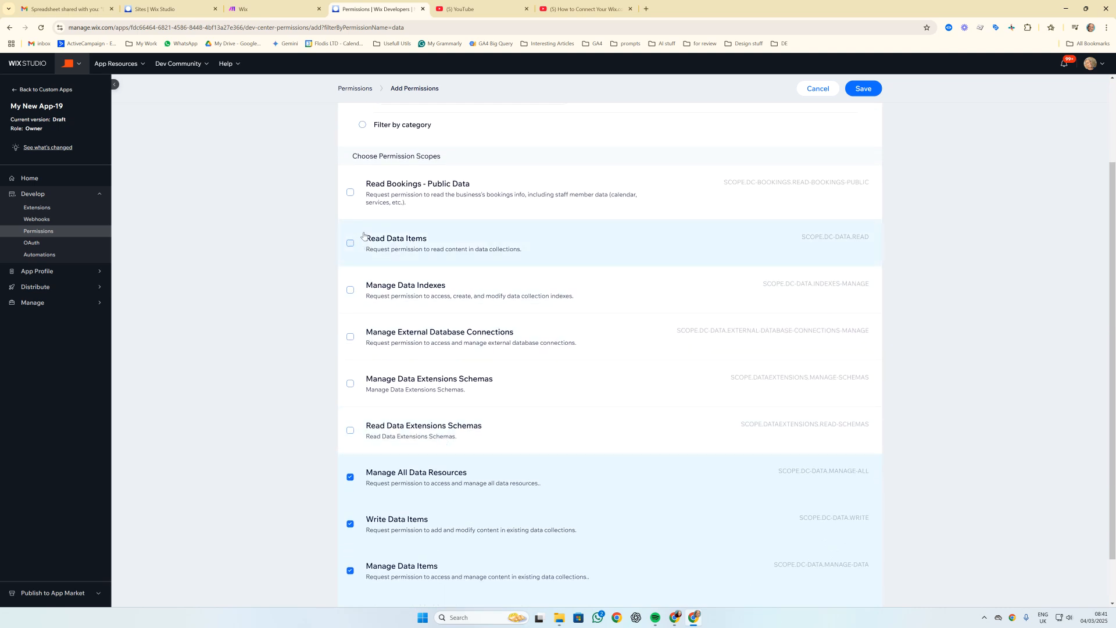
{"action": "left_click", "coordinate": [350, 248]}
{"action": "left_click", "coordinate": [350, 295]}
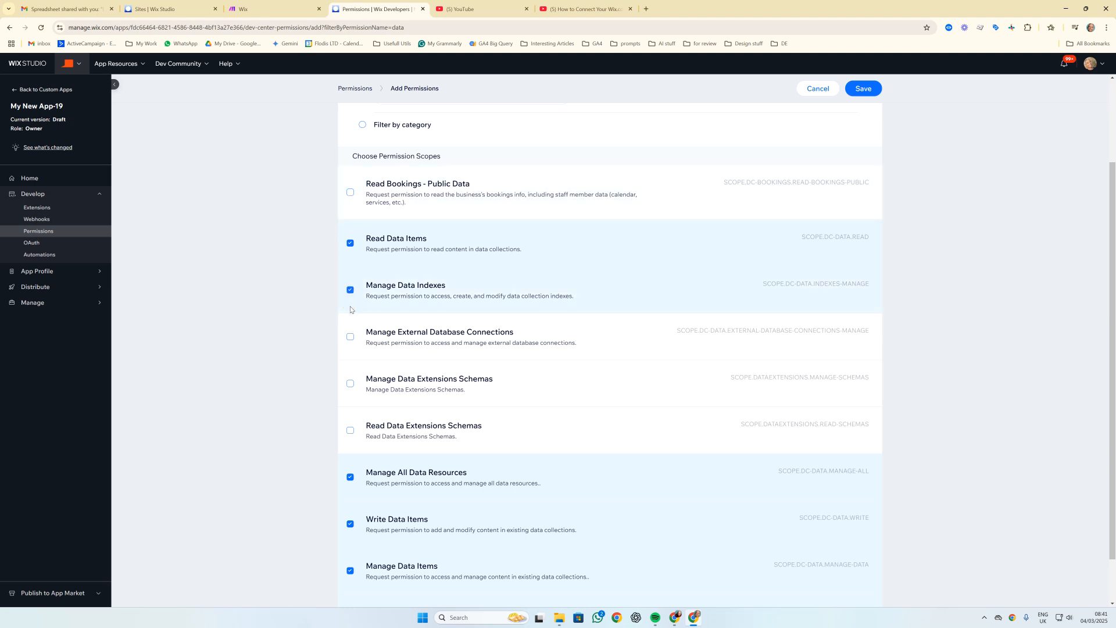
{"action": "left_click", "coordinate": [370, 393]}
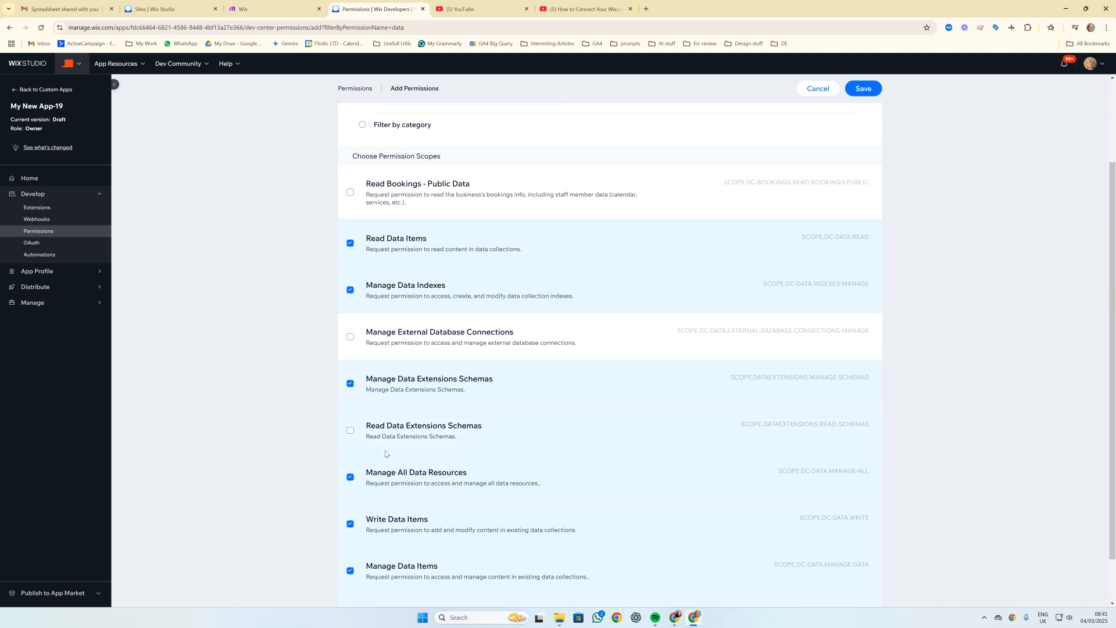
{"action": "left_click", "coordinate": [381, 433]}
{"action": "left_click", "coordinate": [393, 337]}
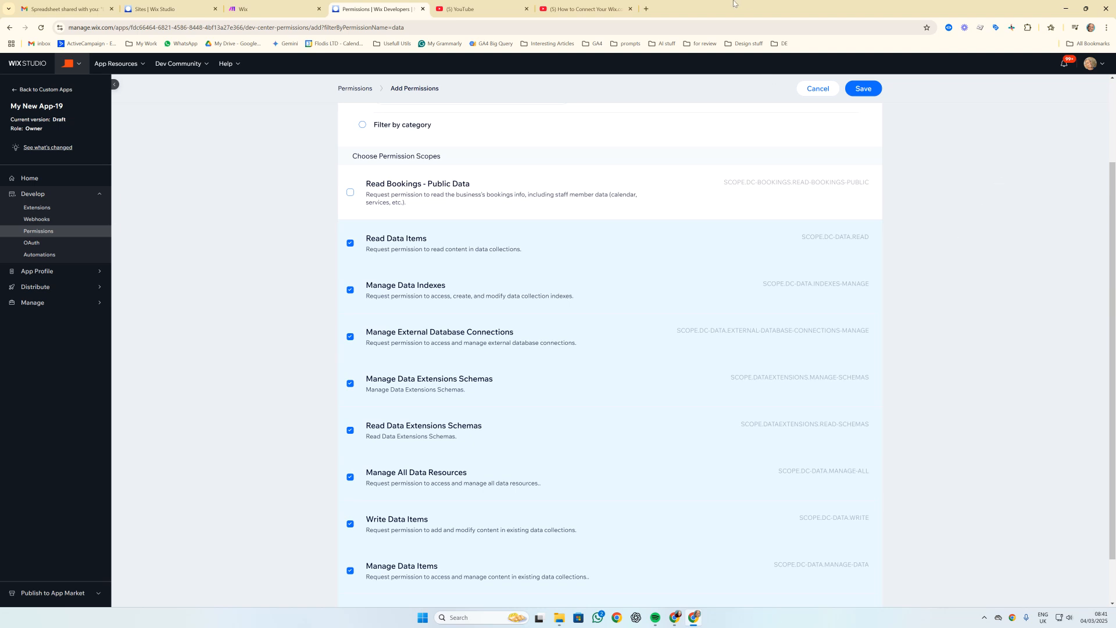
{"action": "left_click", "coordinate": [876, 91]}
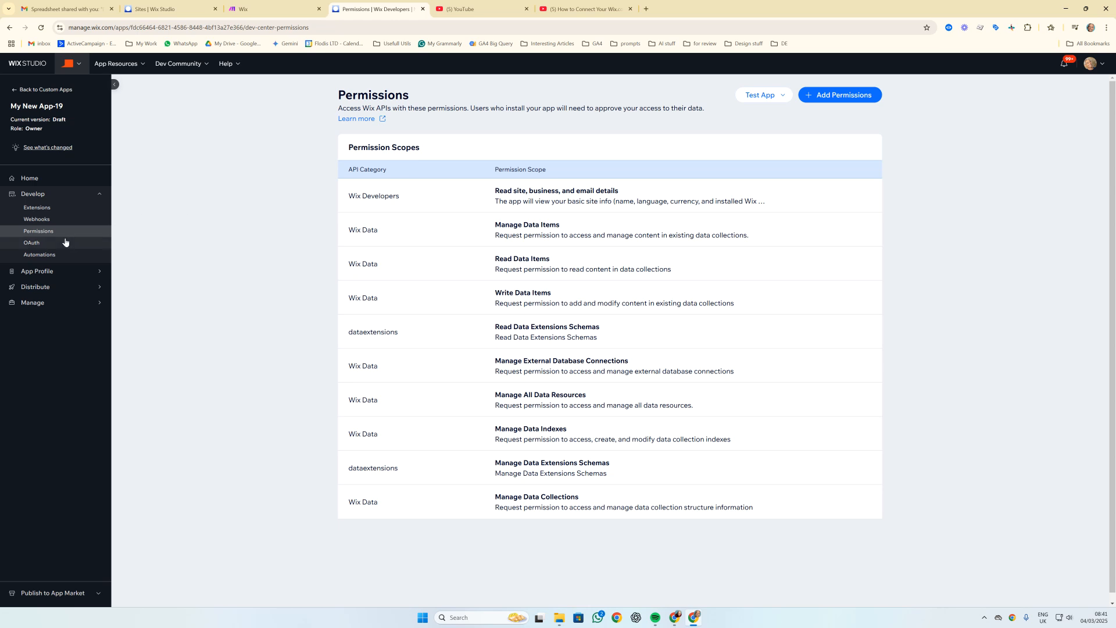
- Test the app from the Dashboard starting point without extensions, choosing the Digitising Events site
{"action": "left_click", "coordinate": [786, 95]}
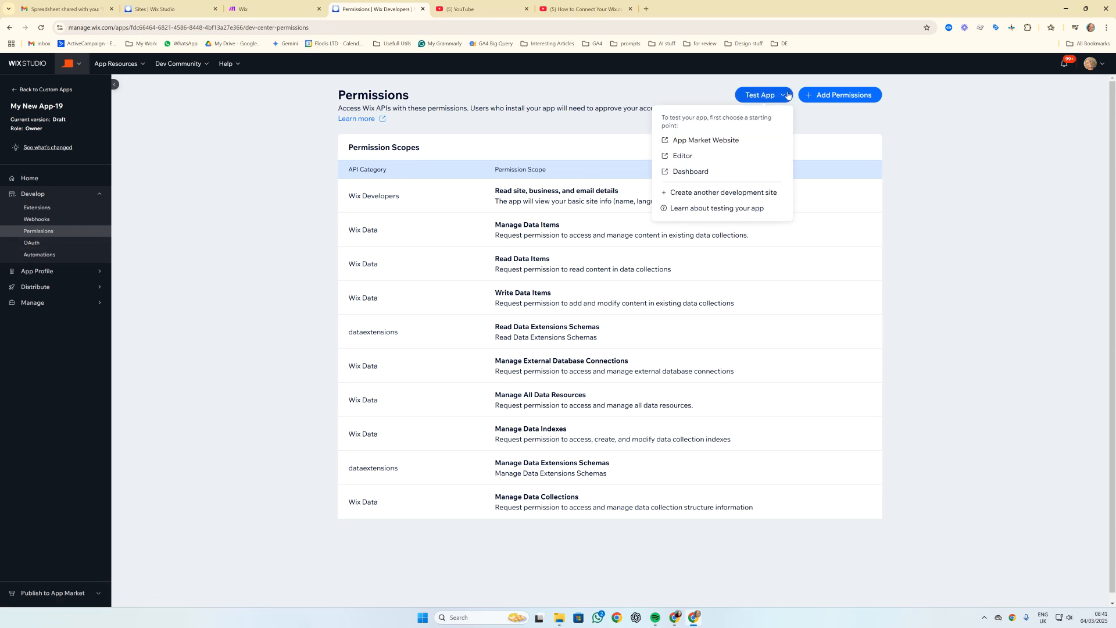
{"action": "left_click", "coordinate": [705, 171]}
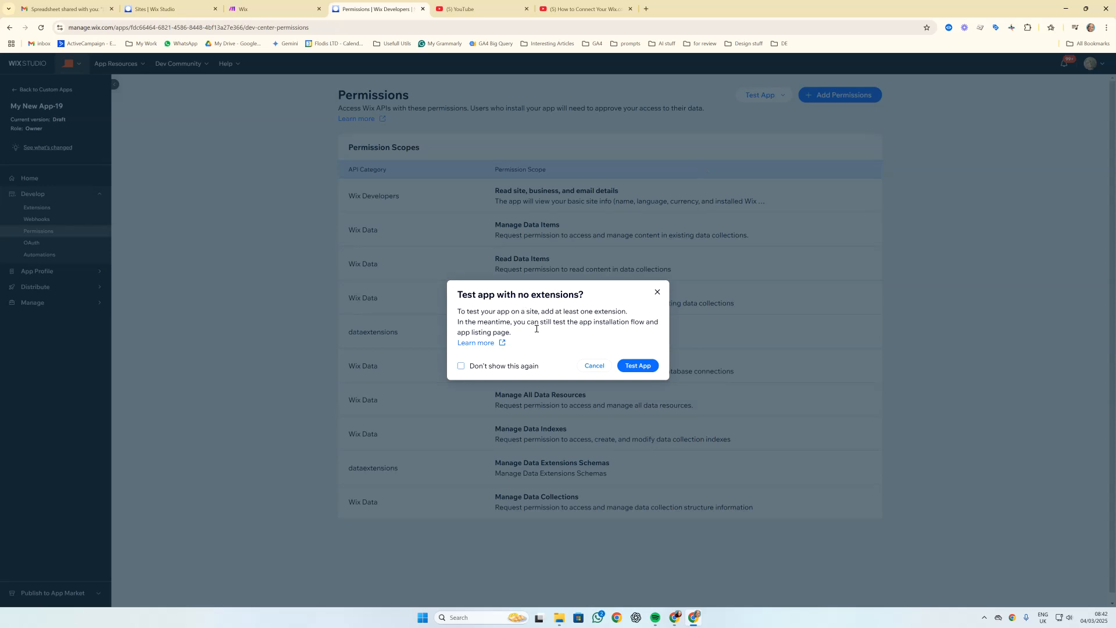
{"action": "left_click", "coordinate": [640, 366]}
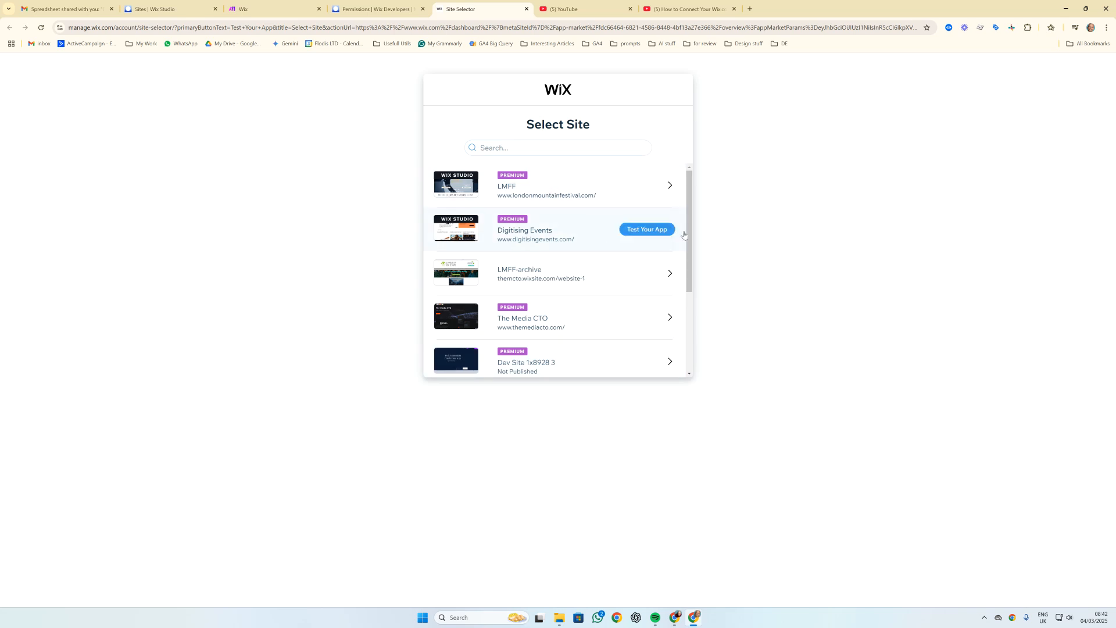
{"action": "left_click", "coordinate": [658, 230]}
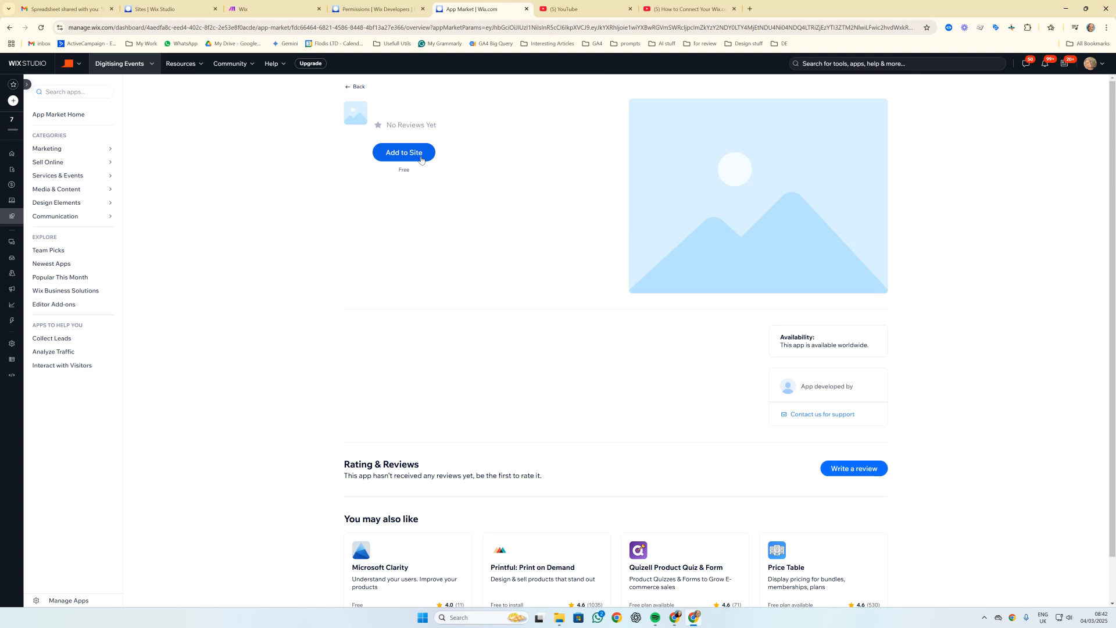
- Add the app to the Digitising Events site, agree to its requested permissions and view all installed apps
{"action": "left_click", "coordinate": [421, 158]}
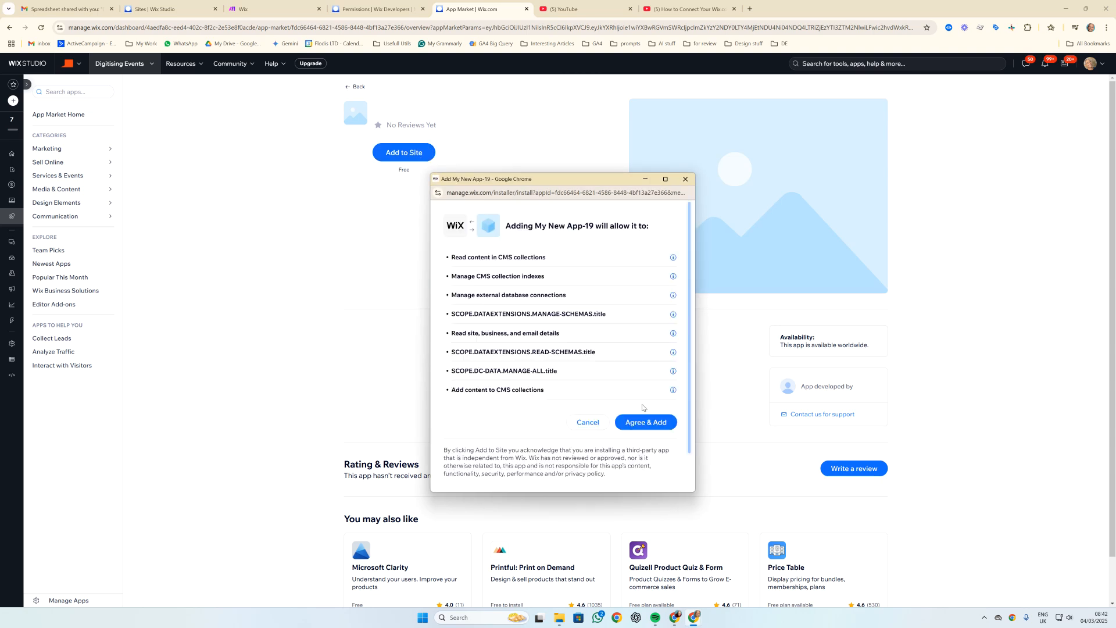
{"action": "left_click", "coordinate": [654, 427]}
{"action": "left_click", "coordinate": [653, 427]}
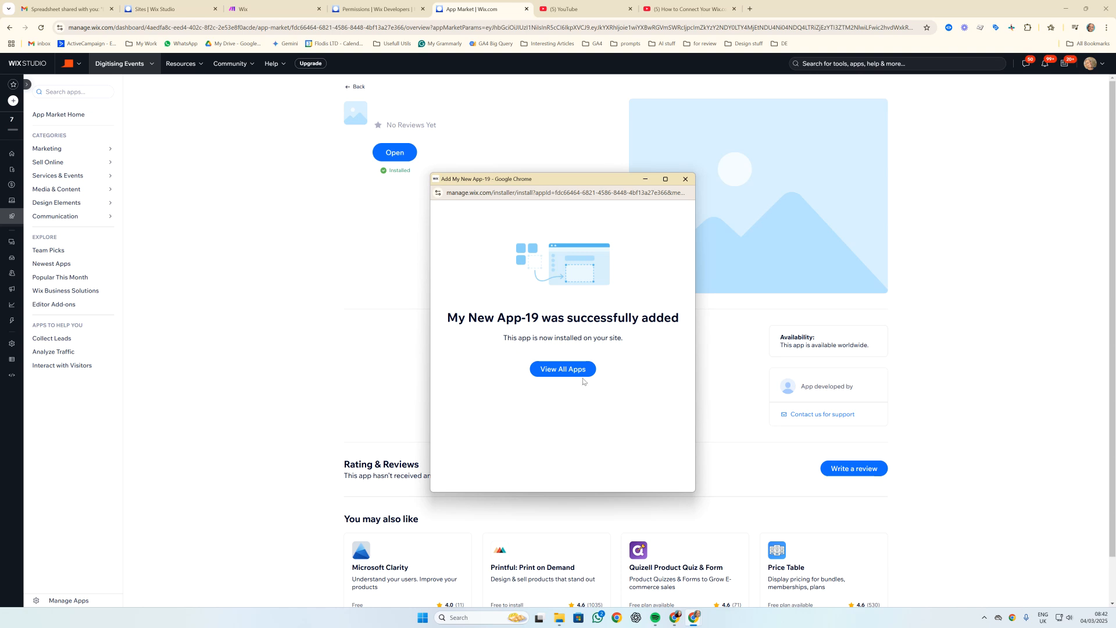
{"action": "left_click", "coordinate": [576, 369]}
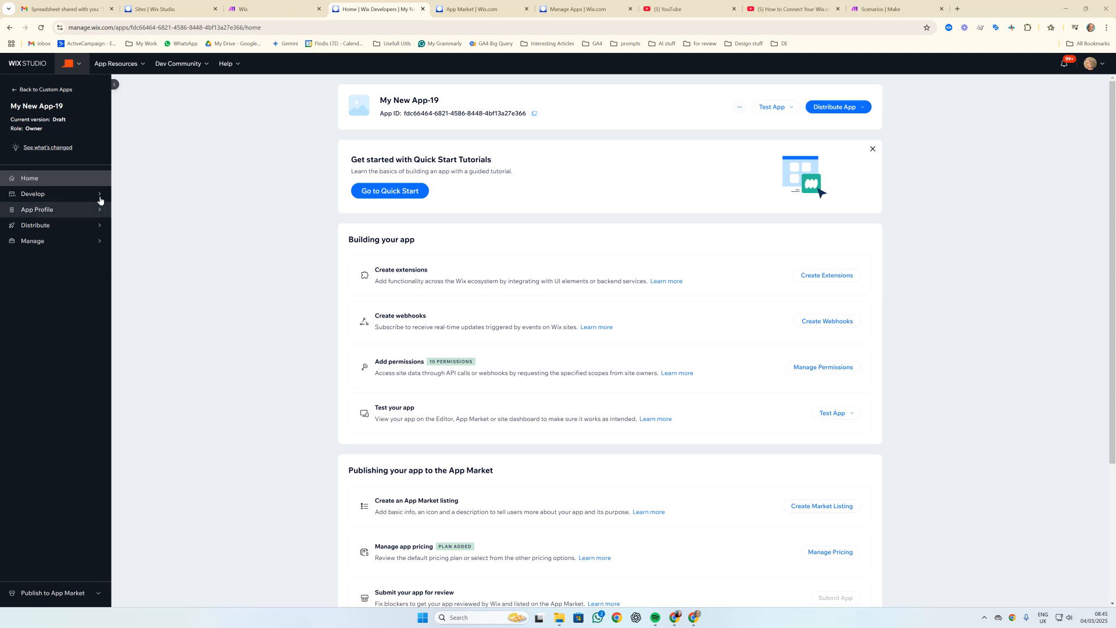
- Open the custom app's OAuth settings and expand the Custom authentication (legacy) section
{"action": "mouse_move", "coordinate": [87, 194]}
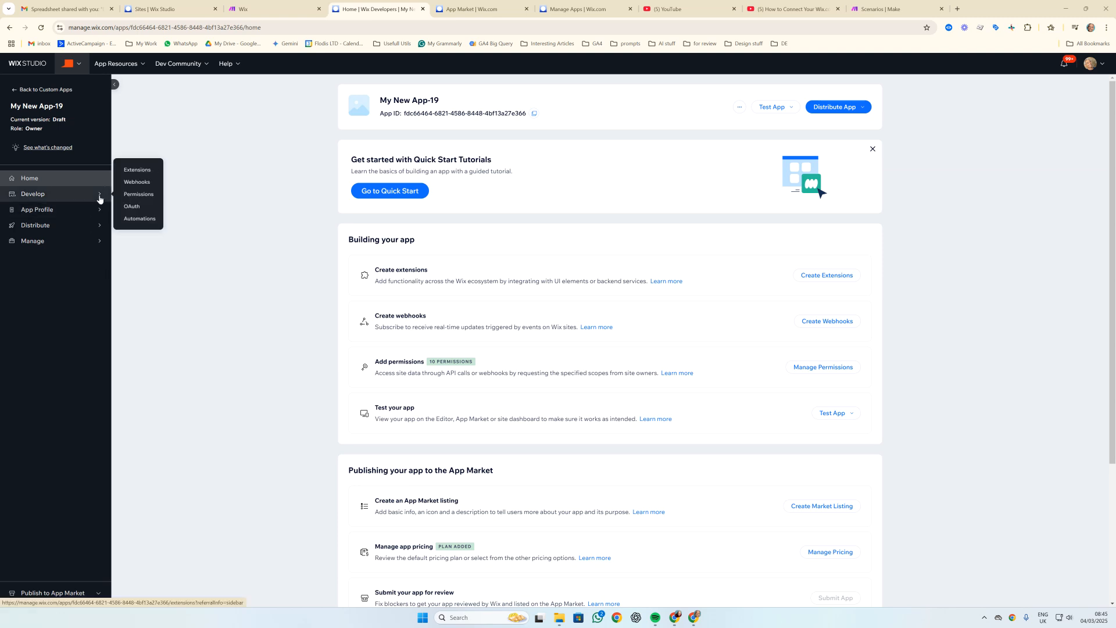
{"action": "left_click", "coordinate": [132, 207]}
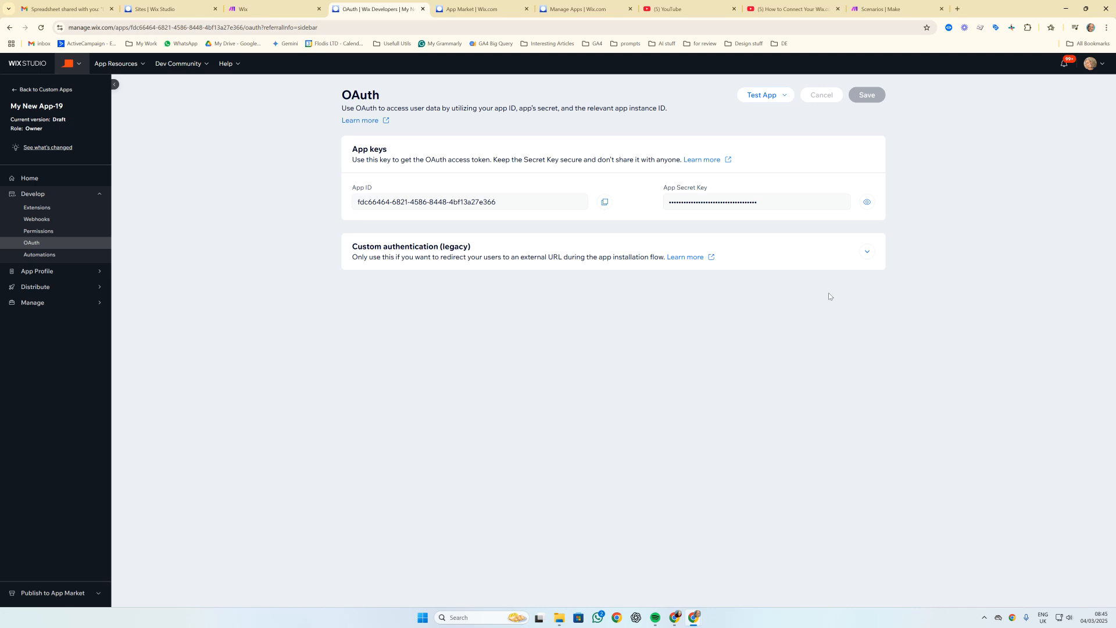
{"action": "left_click", "coordinate": [868, 252]}
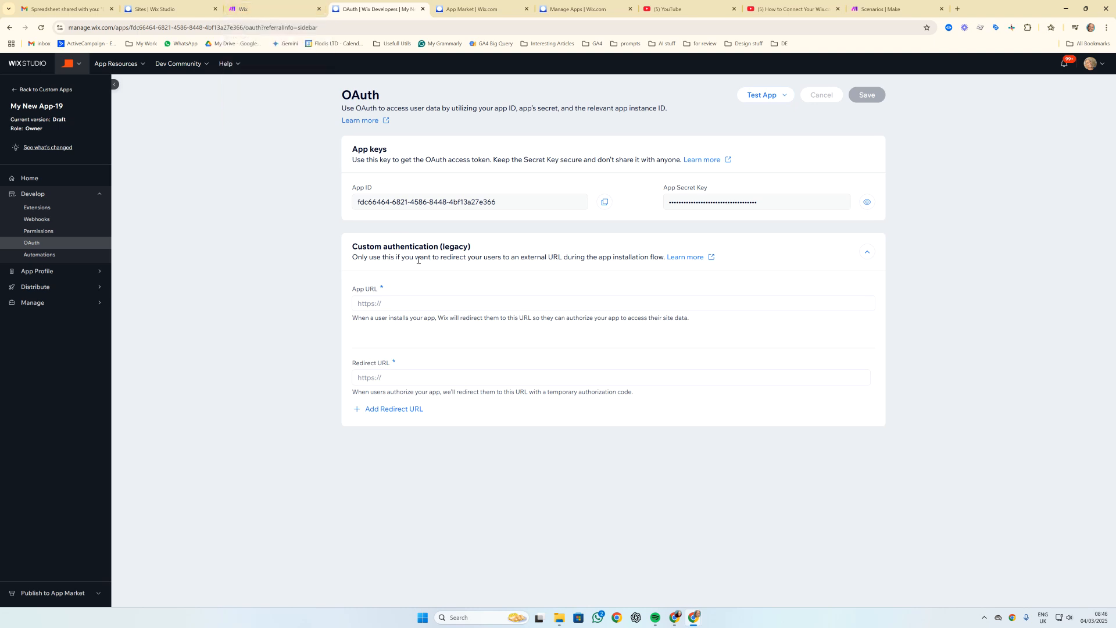
{"action": "left_click", "coordinate": [272, 8]}
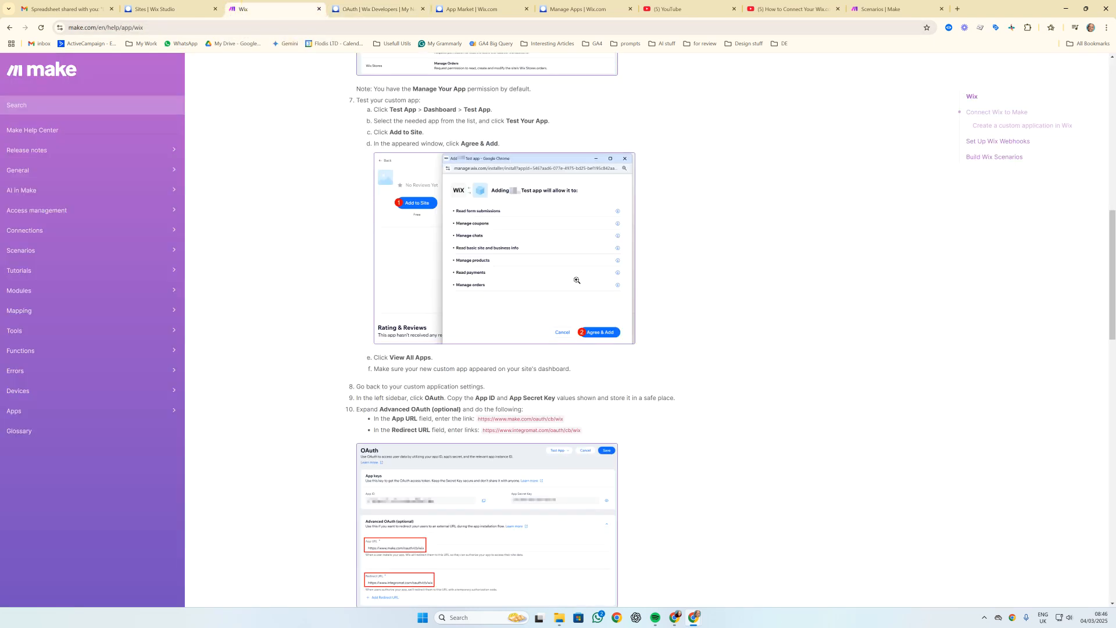
{"action": "scroll", "coordinate": [503, 409], "scroll_direction": "down", "scroll_amount": 2}
{"action": "left_click", "coordinate": [554, 322]}
{"action": "left_click_drag", "start_coordinate": [555, 322], "coordinate": [474, 321]}
{"action": "key", "text": "ctrl+c"}
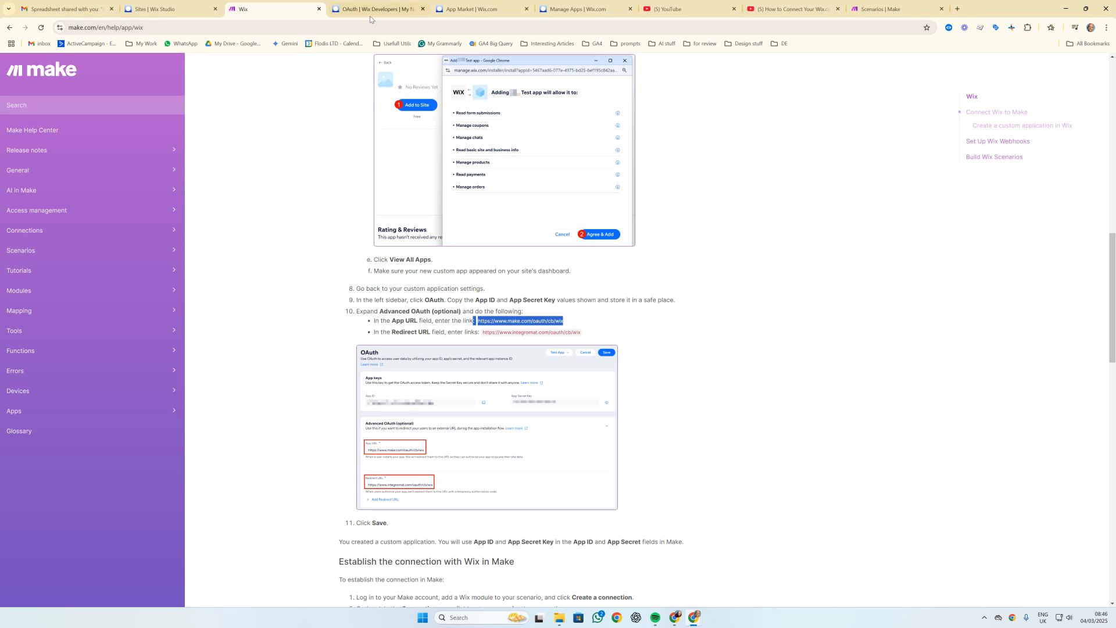
{"action": "key", "text": "ctrl+Tab"}
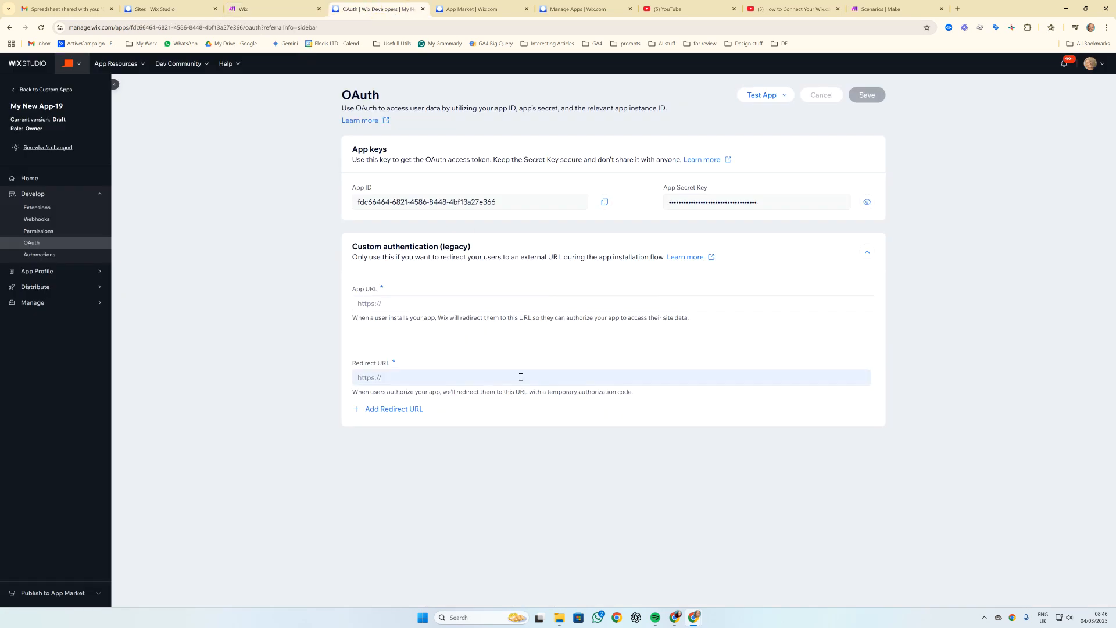
{"action": "left_click", "coordinate": [401, 302]}
{"action": "key", "text": "ctrl+v"}
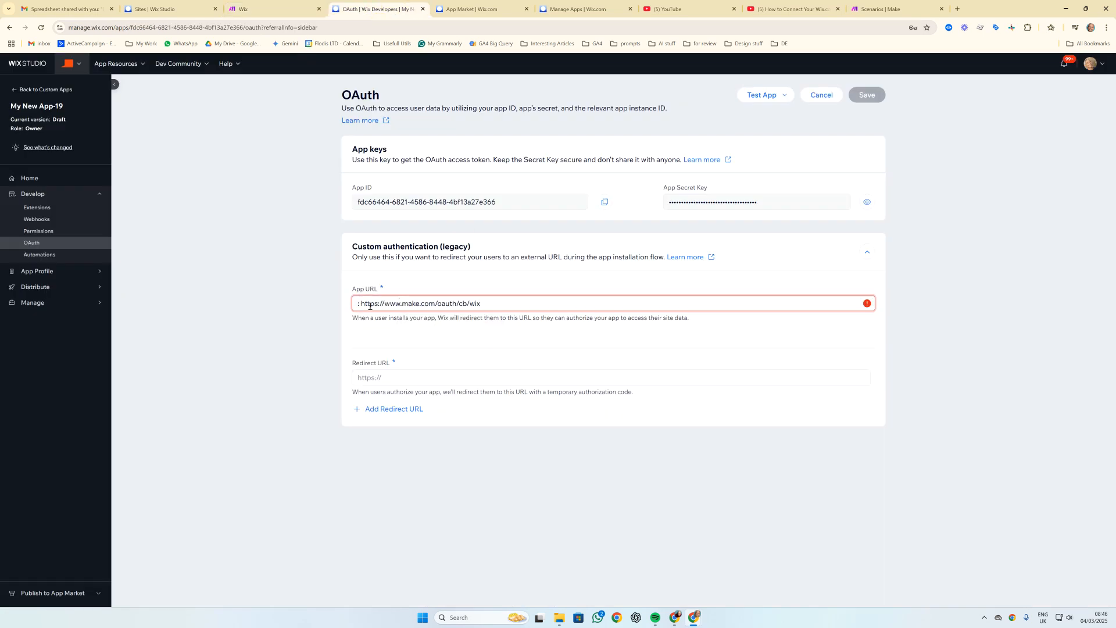
{"action": "left_click", "coordinate": [360, 305]}
{"action": "key", "text": "BackSpace"}
{"action": "key", "text": "BackSpace"}
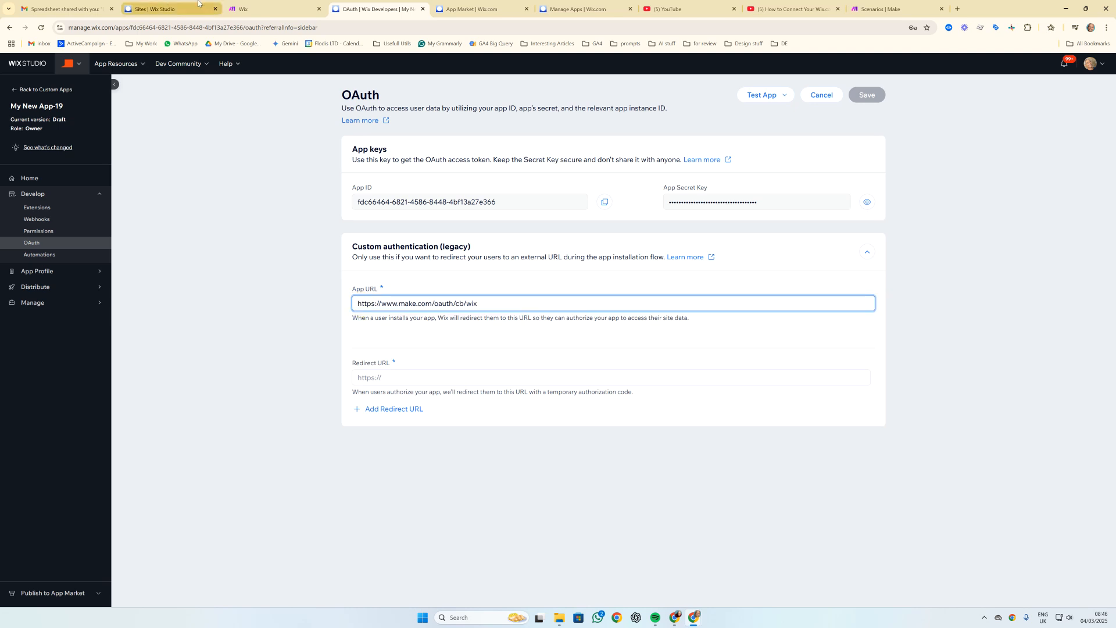
{"action": "left_click", "coordinate": [271, 9]}
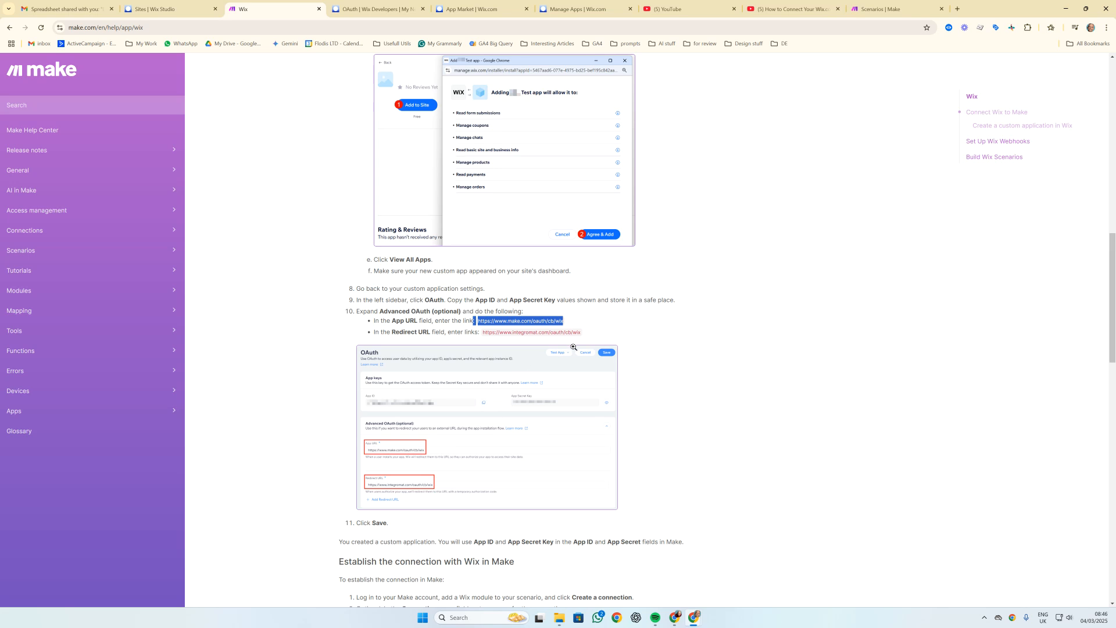
{"action": "left_click_drag", "start_coordinate": [582, 333], "coordinate": [483, 332]}
{"action": "key", "text": "ctrl+c"}
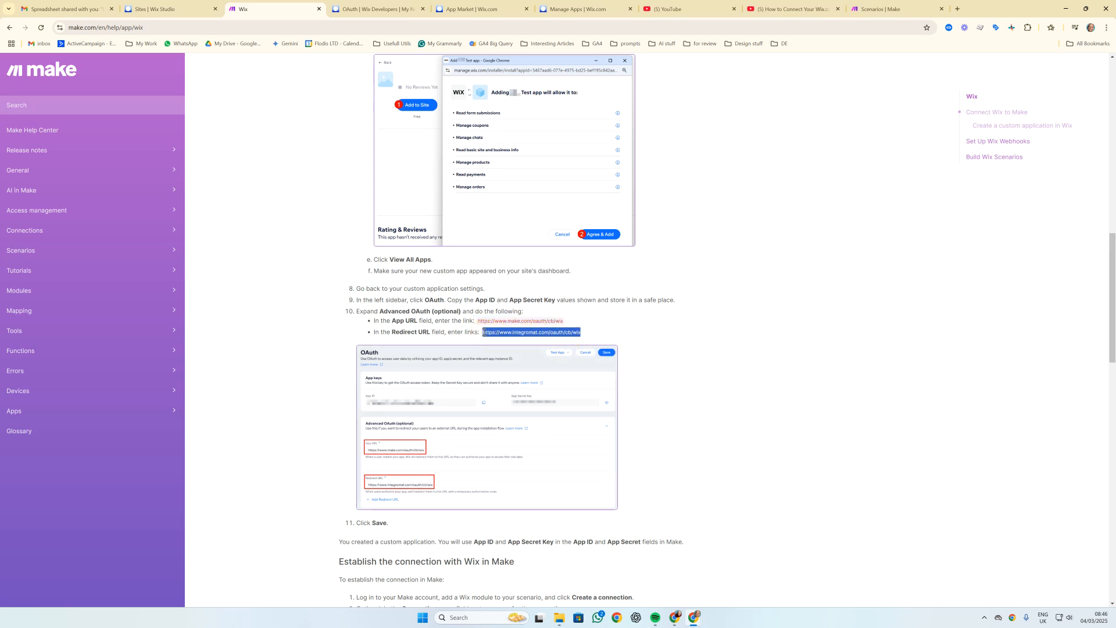
{"action": "left_click", "coordinate": [377, 9]}
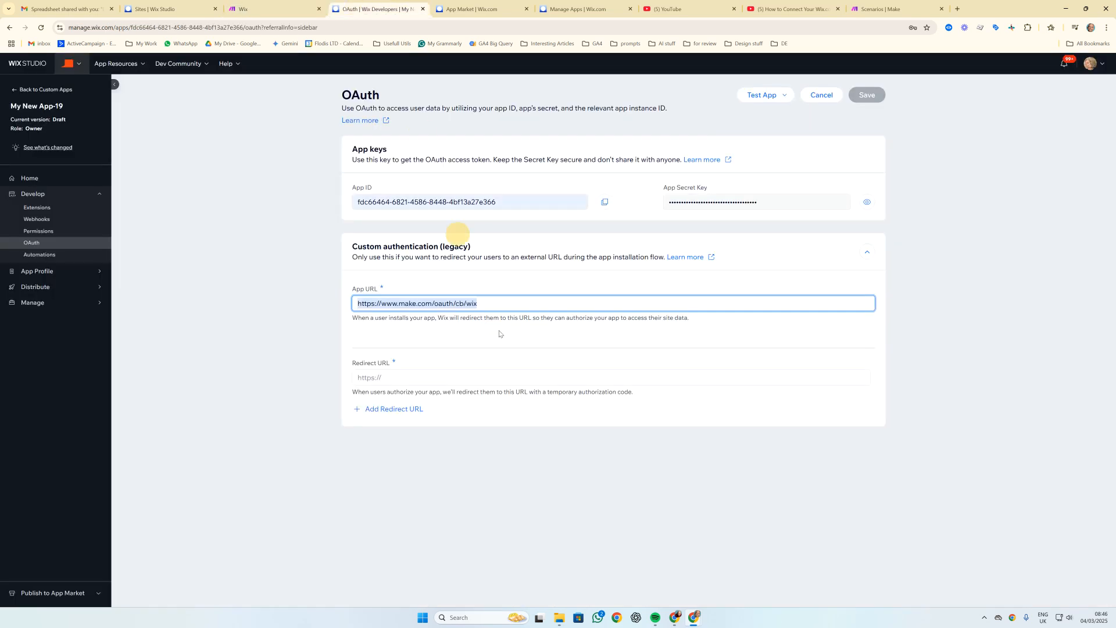
{"action": "left_click", "coordinate": [485, 380]}
{"action": "key", "text": "ctrl+v"}
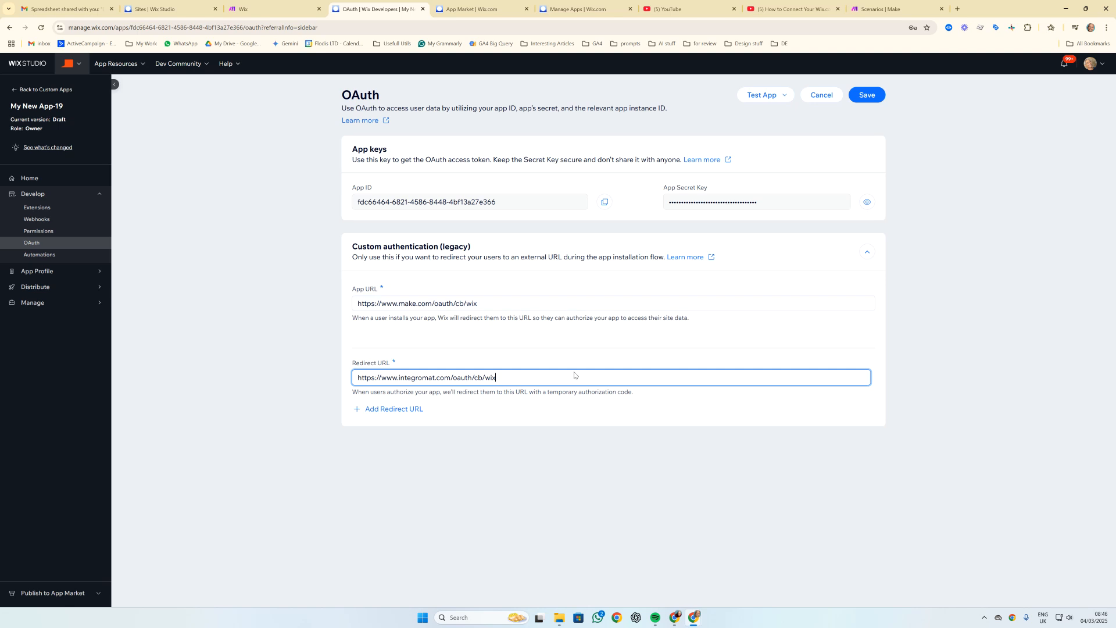
{"action": "left_click", "coordinate": [872, 95]}
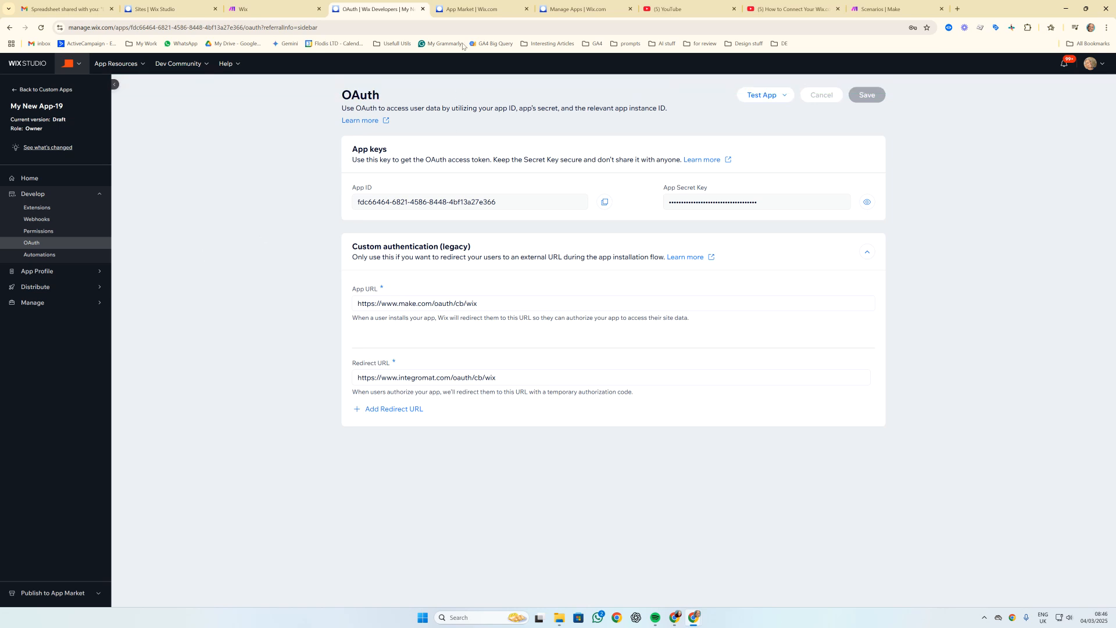
- Switch to Make, create a new scenario and dismiss the welcome dialog
{"action": "left_click", "coordinate": [877, 9]}
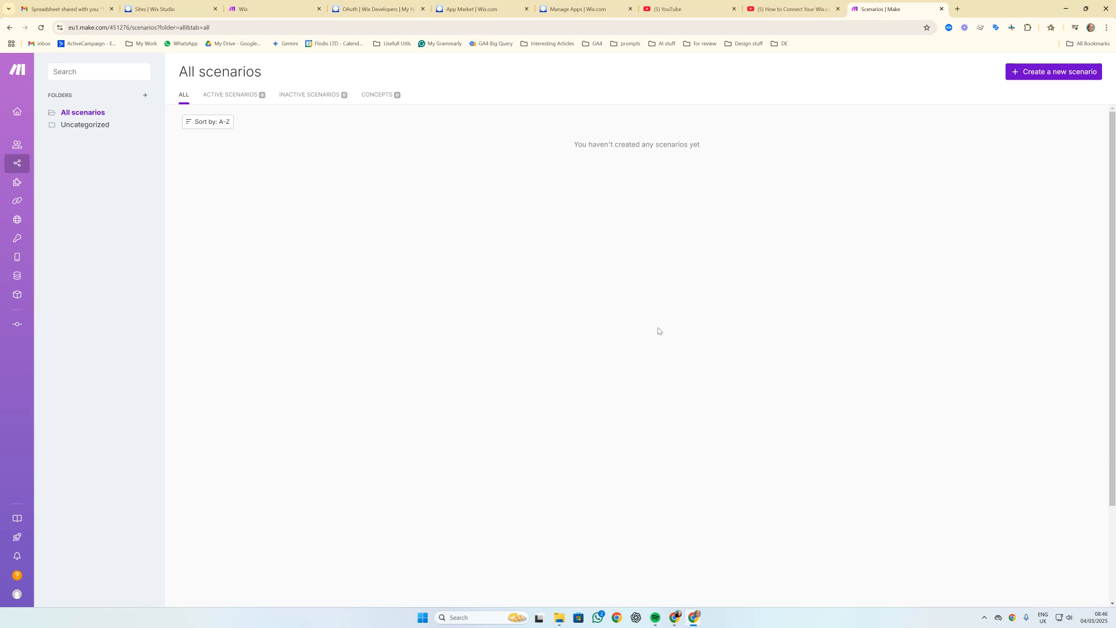
{"action": "left_click", "coordinate": [1029, 72]}
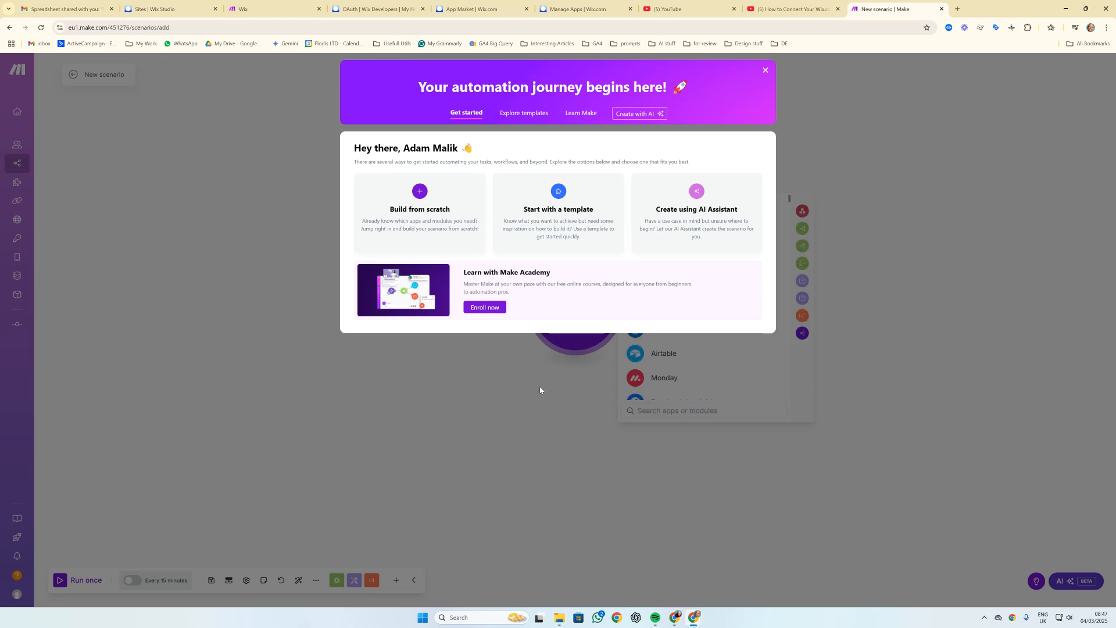
{"action": "left_click", "coordinate": [765, 70]}
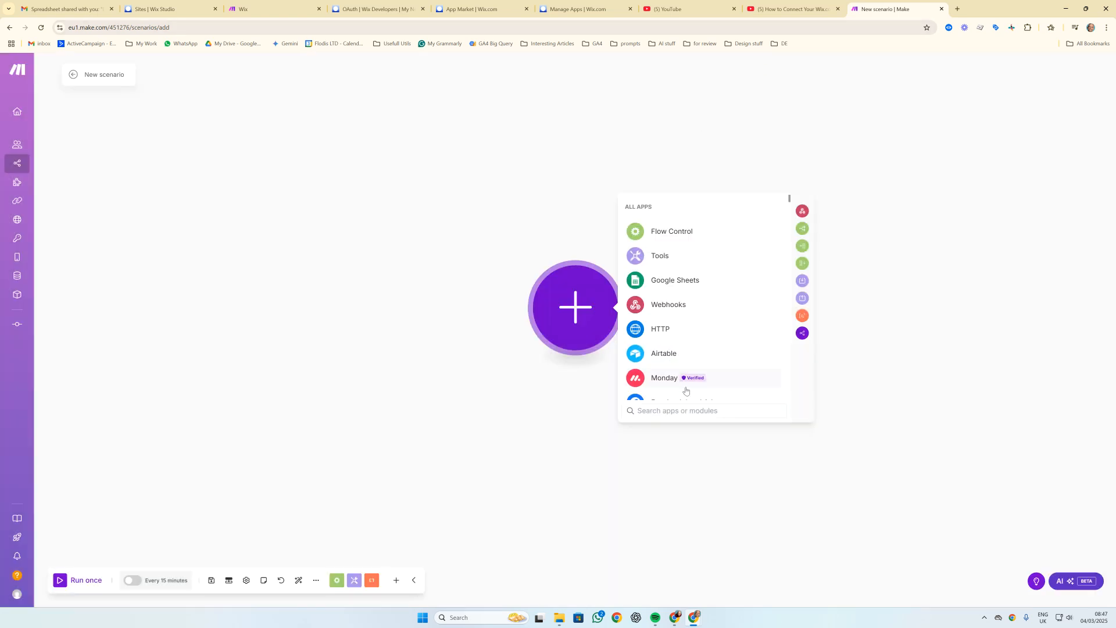
- Search the apps for "wix" and add Wix's Make an API Call module to the scenario
{"action": "left_click", "coordinate": [713, 409]}
{"action": "type", "text": "wix"}
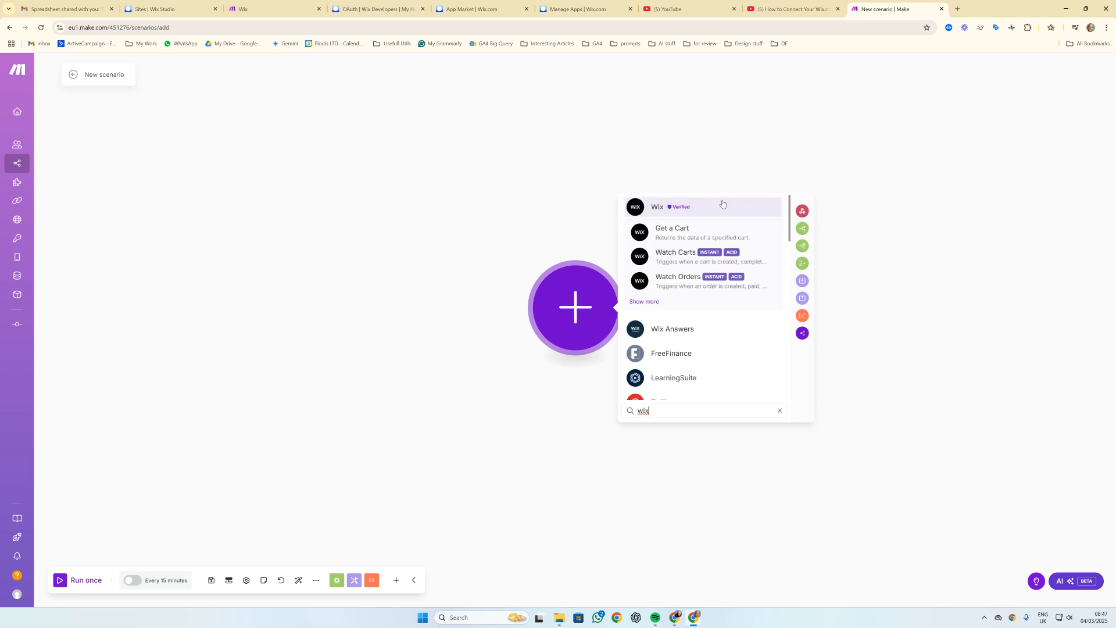
{"action": "left_click", "coordinate": [724, 207]}
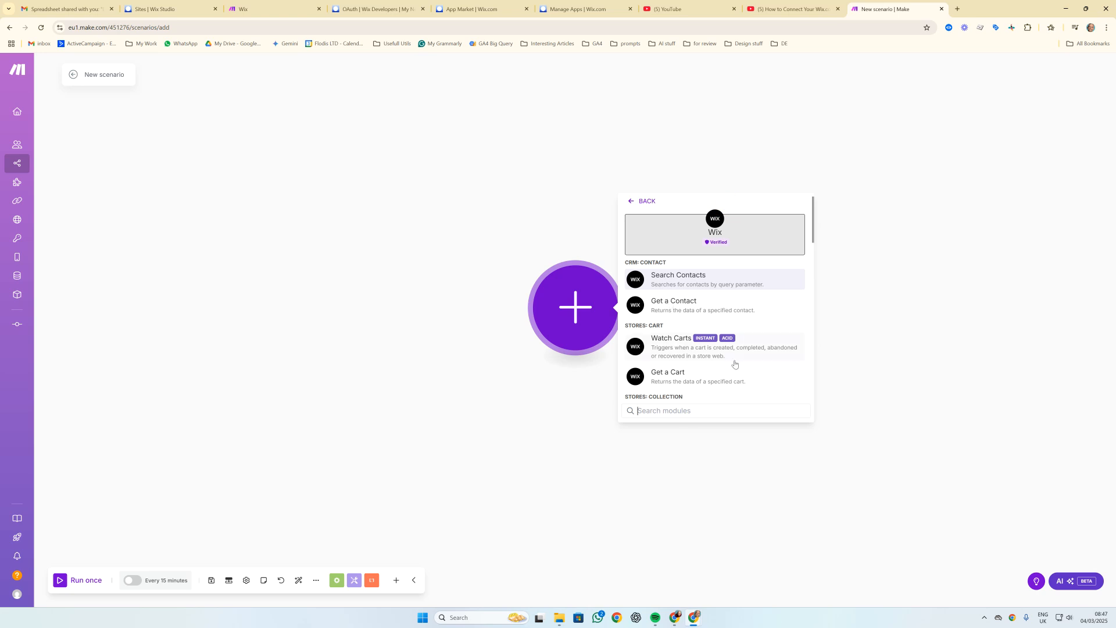
{"action": "scroll", "coordinate": [741, 339], "scroll_direction": "down", "scroll_amount": 8}
{"action": "scroll", "coordinate": [741, 339], "scroll_direction": "down", "scroll_amount": 5}
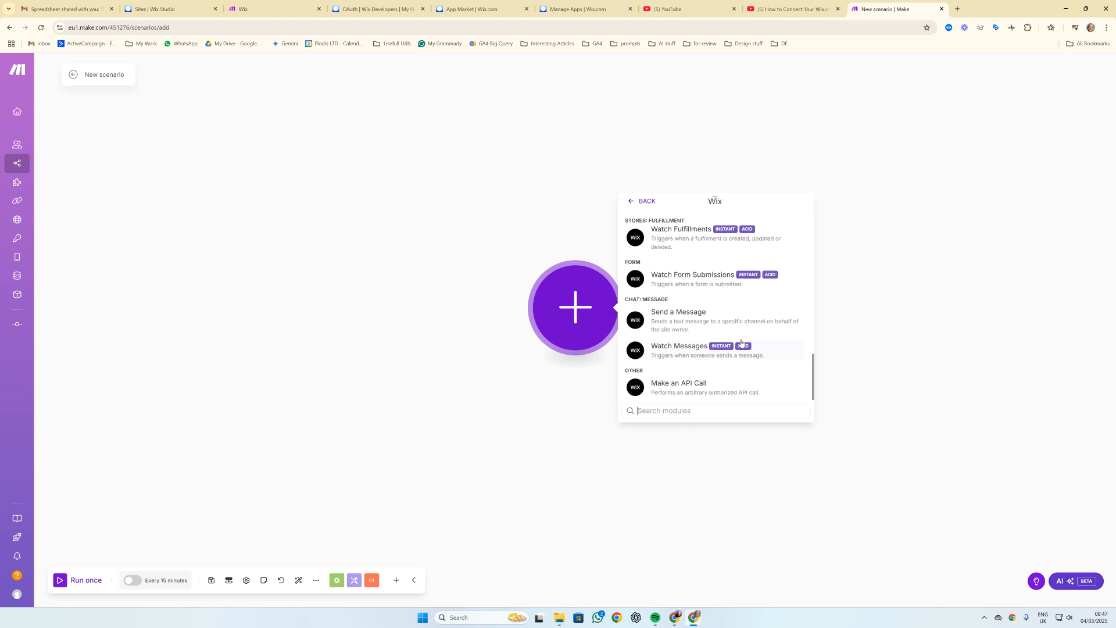
{"action": "left_click", "coordinate": [701, 392]}
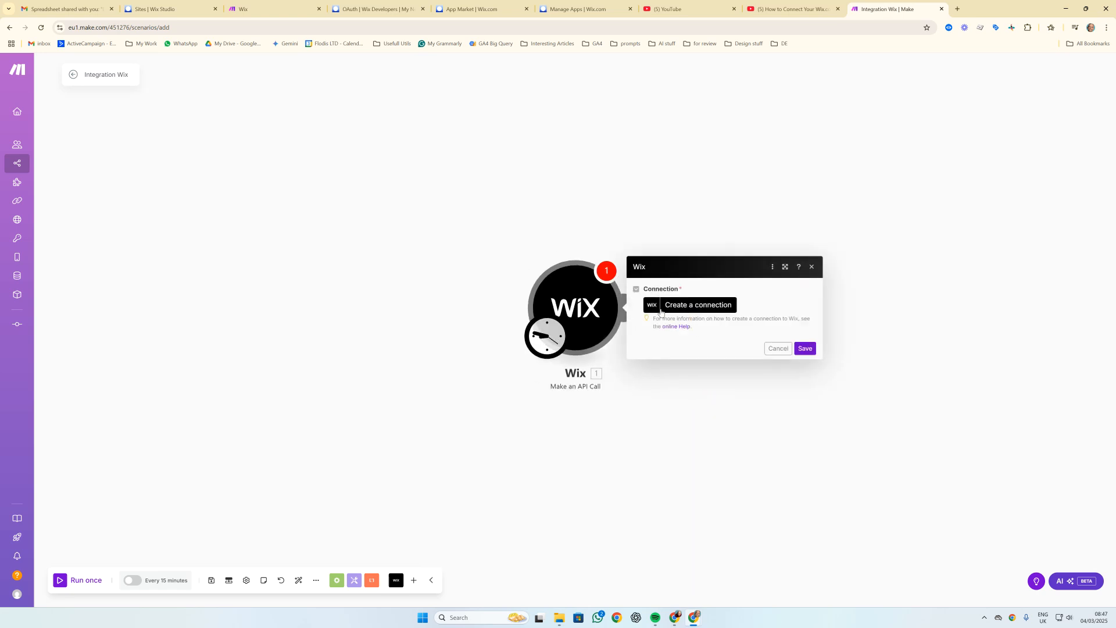
- Start a new connection for the Wix module and fill its App ID with the ID copied from the Wix app's OAuth settings
{"action": "left_click", "coordinate": [703, 306]}
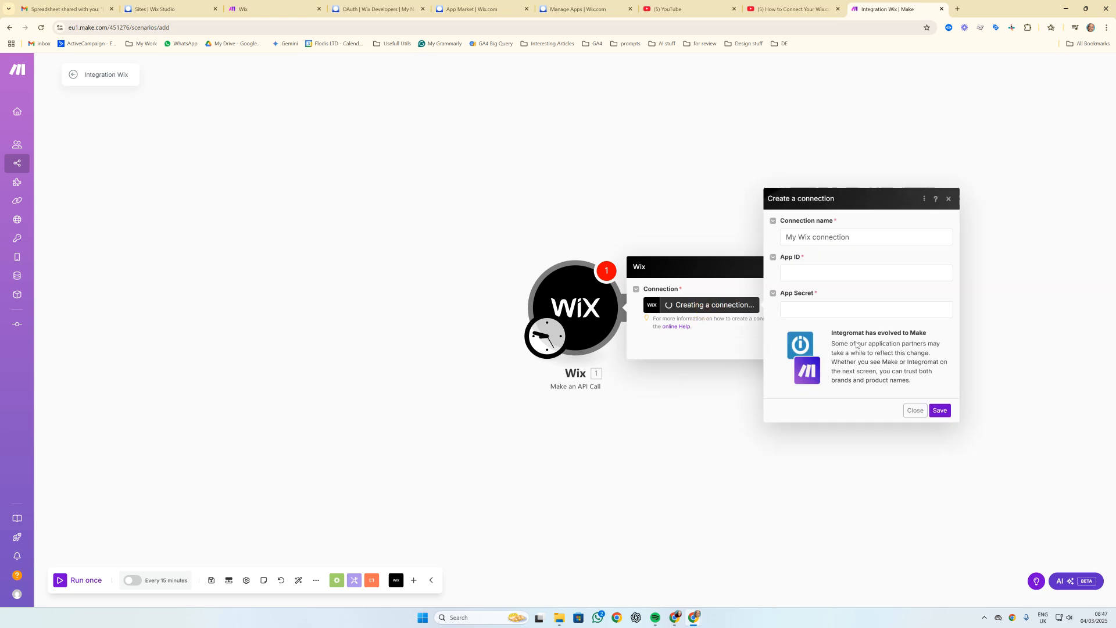
{"action": "left_click", "coordinate": [576, 5]}
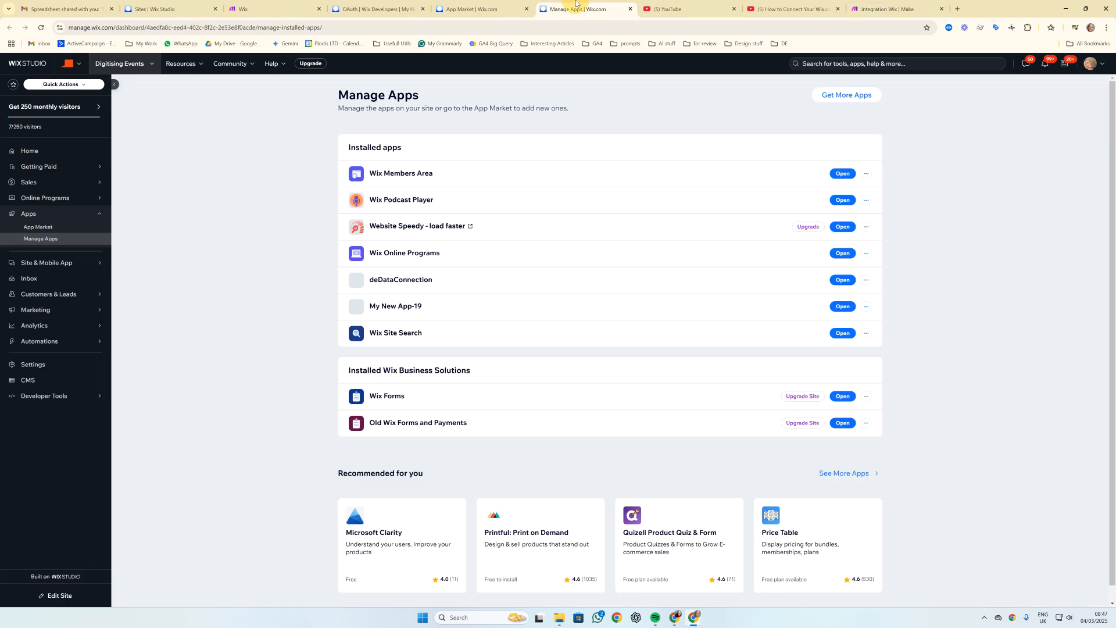
{"action": "left_click", "coordinate": [477, 9]}
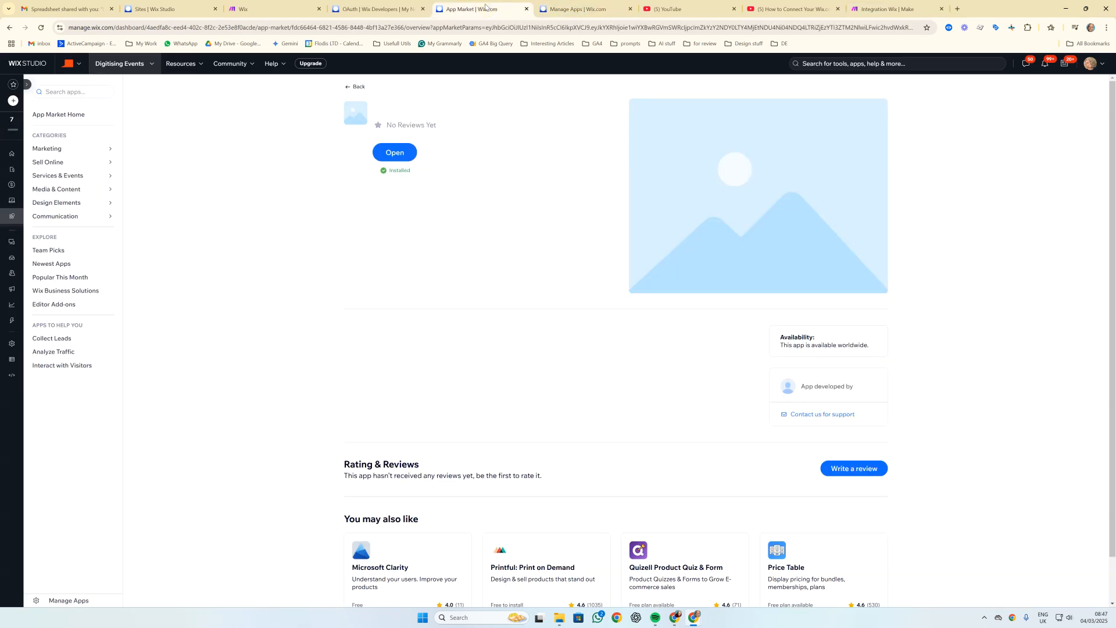
{"action": "left_click", "coordinate": [396, 8]}
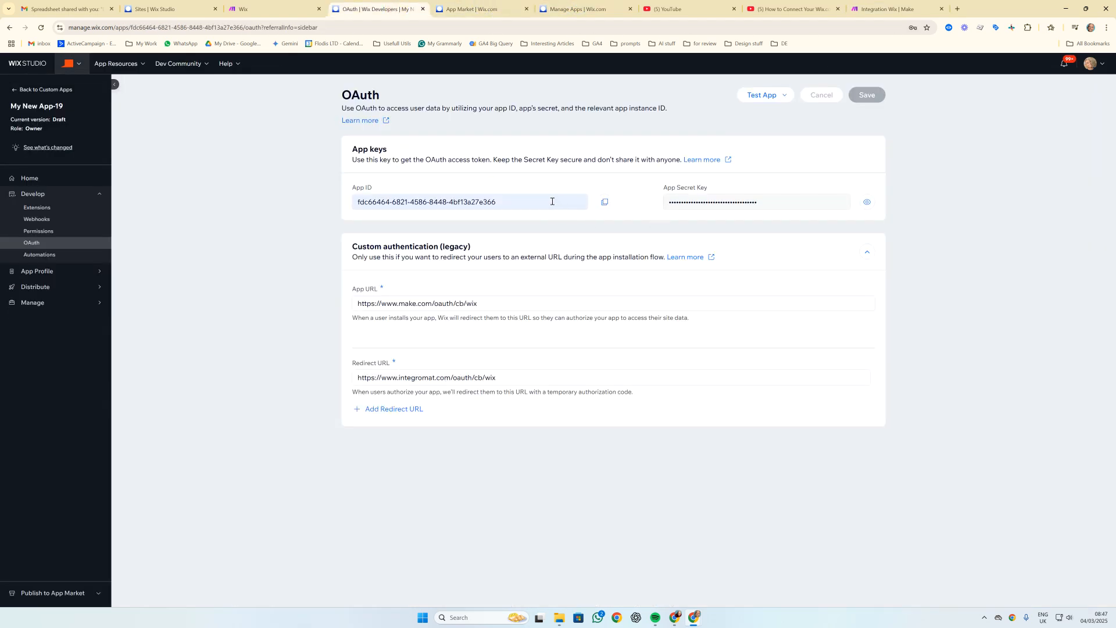
{"action": "left_click", "coordinate": [604, 202]}
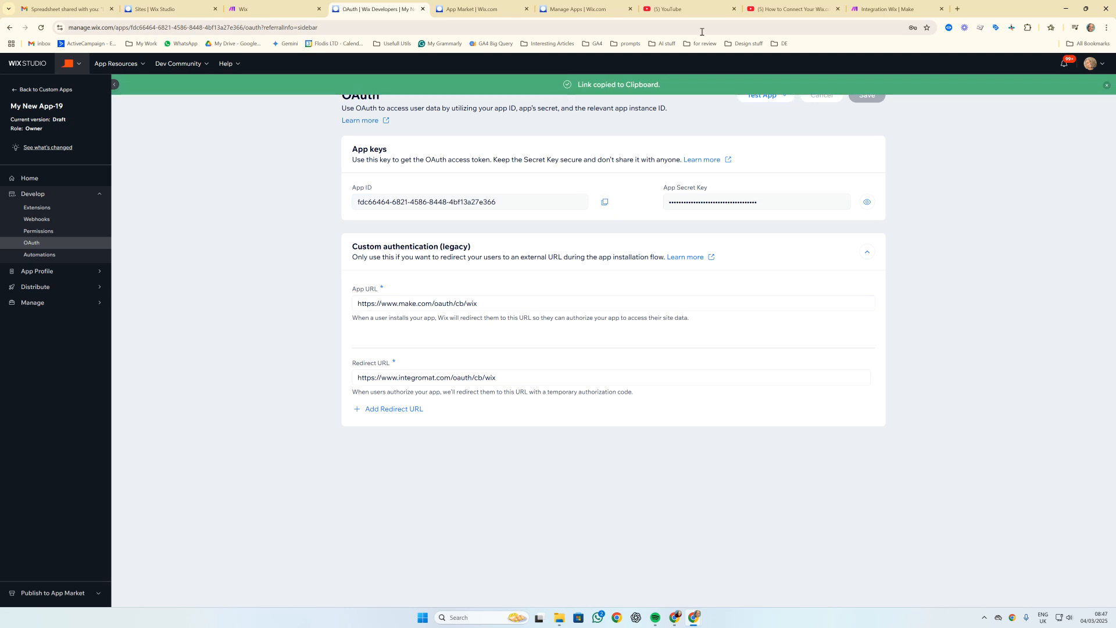
{"action": "left_click", "coordinate": [889, 11]}
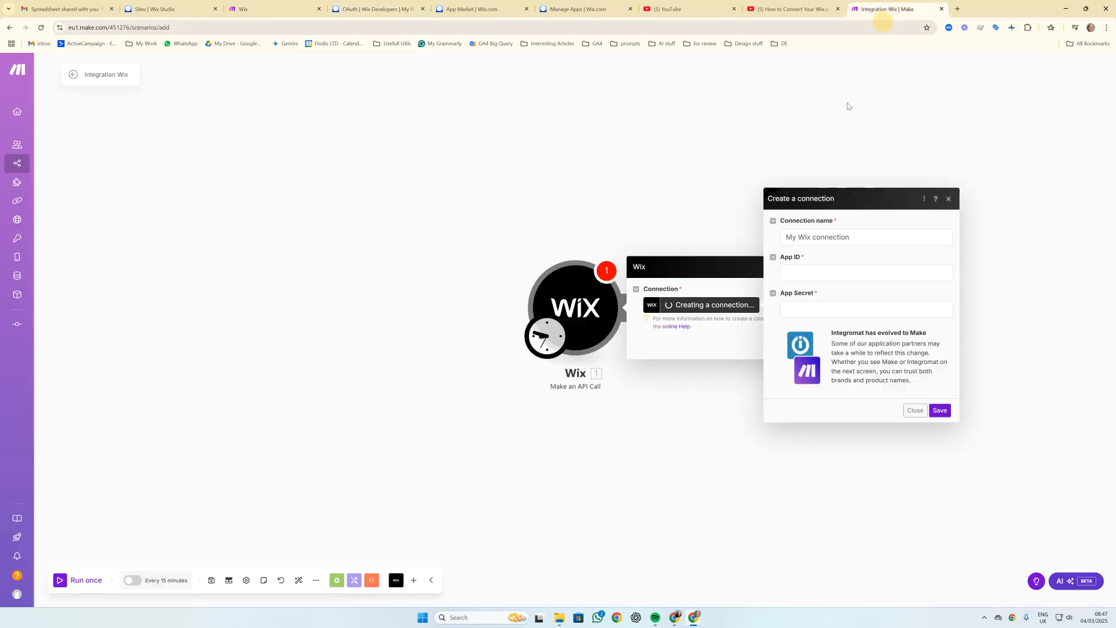
{"action": "left_click", "coordinate": [875, 274]}
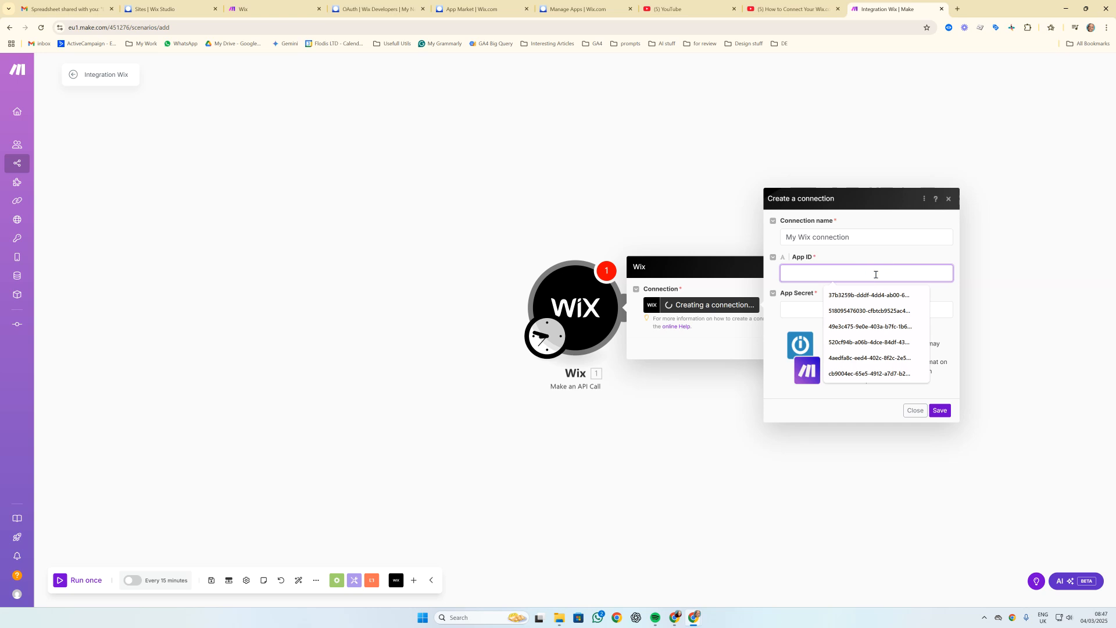
{"action": "key", "text": "ctrl+v"}
- Reveal and copy the Wix app's App Secret Key, and paste it into the App Secret field of the Make connection
{"action": "left_click", "coordinate": [830, 308]}
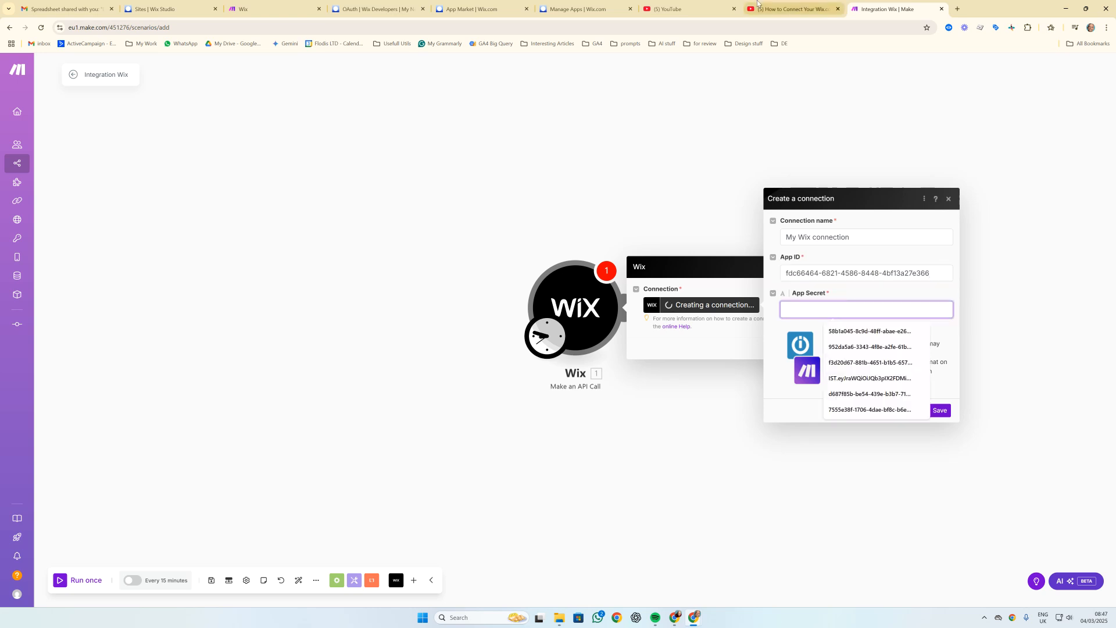
{"action": "left_click", "coordinate": [378, 7]}
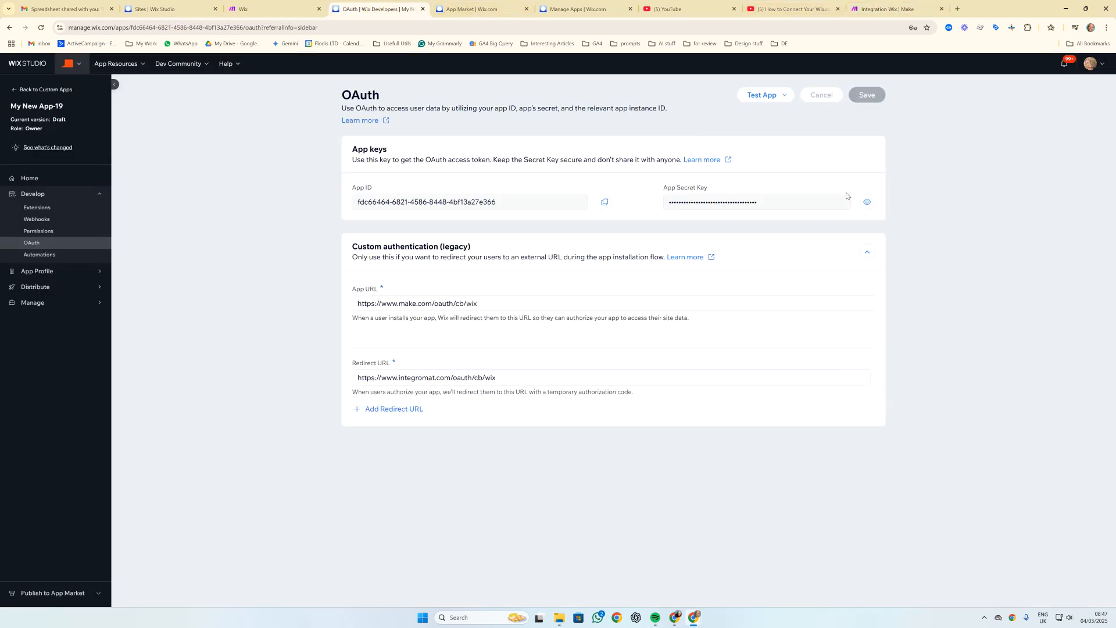
{"action": "left_click", "coordinate": [865, 205]}
{"action": "triple_click", "coordinate": [797, 201]}
{"action": "mouse_move", "coordinate": [797, 202]}
{"action": "left_mouse_down"}
{"action": "mouse_move", "coordinate": [660, 197]}
{"action": "mouse_move", "coordinate": [792, 199]}
{"action": "left_mouse_up"}
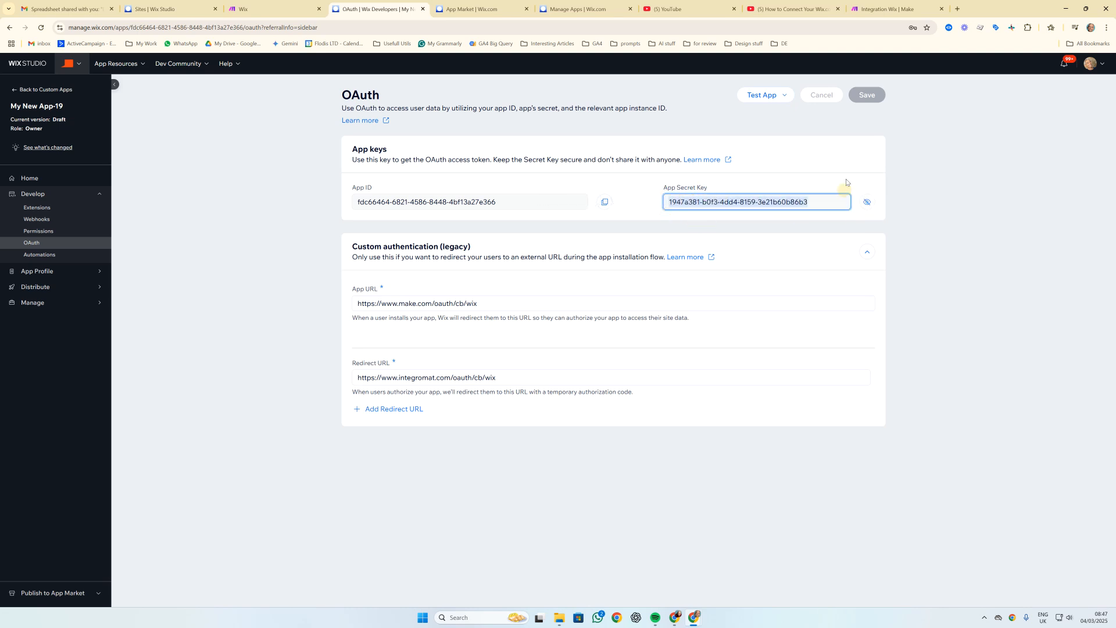
{"action": "left_click", "coordinate": [901, 9]}
{"action": "key", "text": "ctrl+v"}
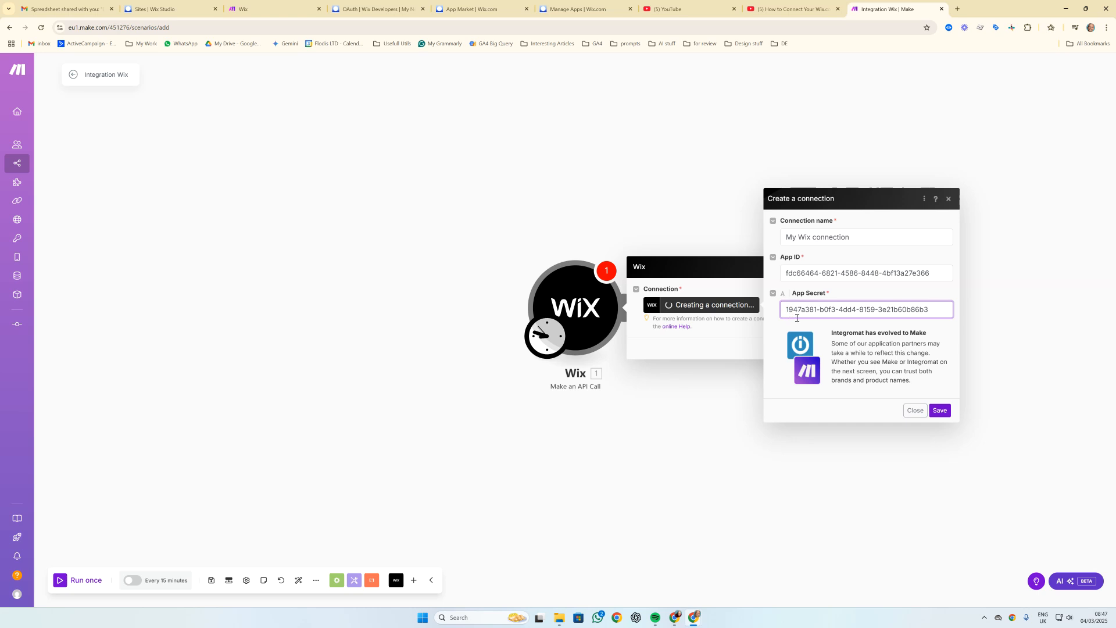
- Save the Wix connection and authorize it for the Digitising Events site
{"action": "left_click", "coordinate": [940, 411]}
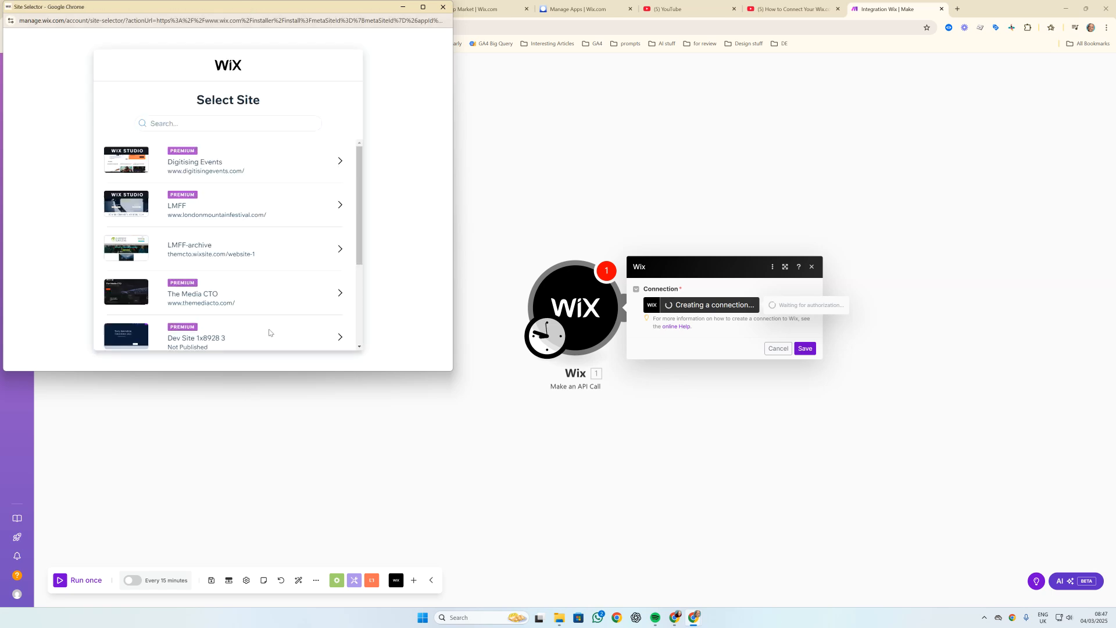
{"action": "mouse_move", "coordinate": [320, 162]}
{"action": "left_click", "coordinate": [333, 163]}
{"action": "left_click", "coordinate": [343, 286]}
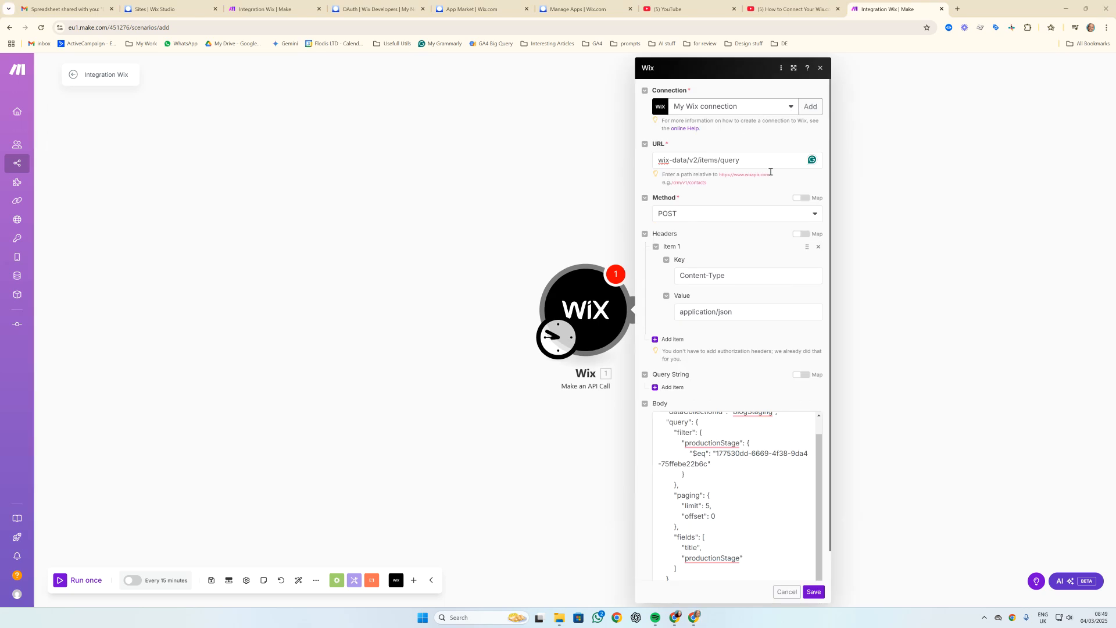
- Review the Wix API call's wix-data/v2/items/query URL, POST method, Content-Type header and JSON body, and save the module
{"action": "scroll", "coordinate": [770, 172], "scroll_direction": "down", "scroll_amount": 1}
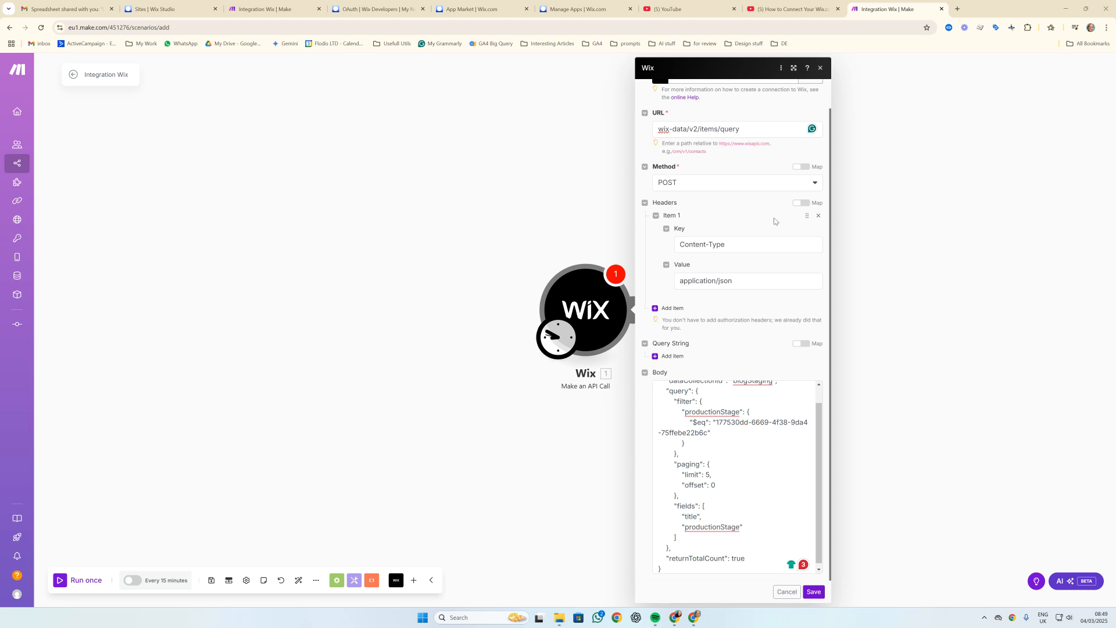
{"action": "scroll", "coordinate": [779, 207], "scroll_direction": "up", "scroll_amount": 1}
{"action": "scroll", "coordinate": [691, 349], "scroll_direction": "down", "scroll_amount": 1}
{"action": "scroll", "coordinate": [729, 481], "scroll_direction": "down", "scroll_amount": 1}
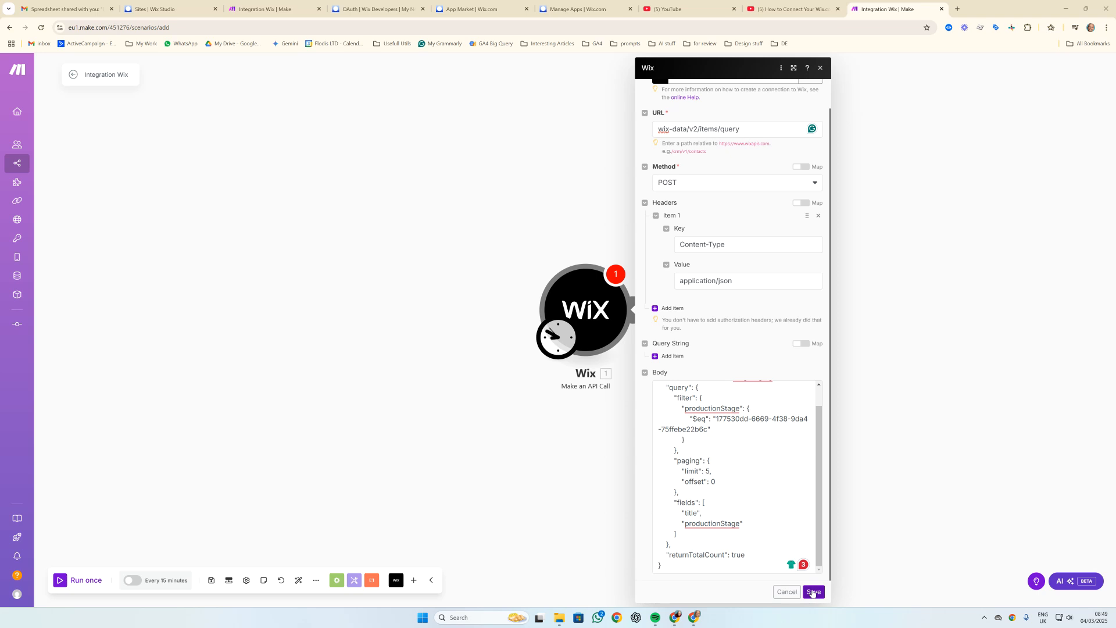
{"action": "scroll", "coordinate": [733, 471], "scroll_direction": "up", "scroll_amount": 1}
{"action": "scroll", "coordinate": [749, 491], "scroll_direction": "down", "scroll_amount": 1}
{"action": "left_click", "coordinate": [813, 592]}
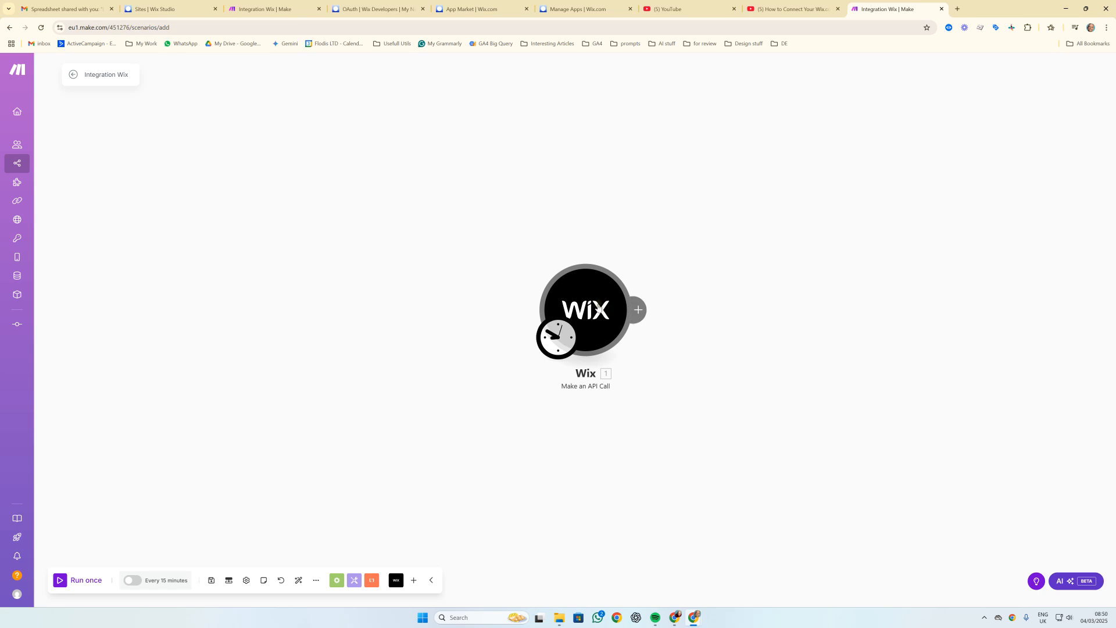
- Run the Wix module on its own and expand the first data item in its output body
{"action": "right_click", "coordinate": [600, 308]}
{"action": "left_click", "coordinate": [653, 331]}
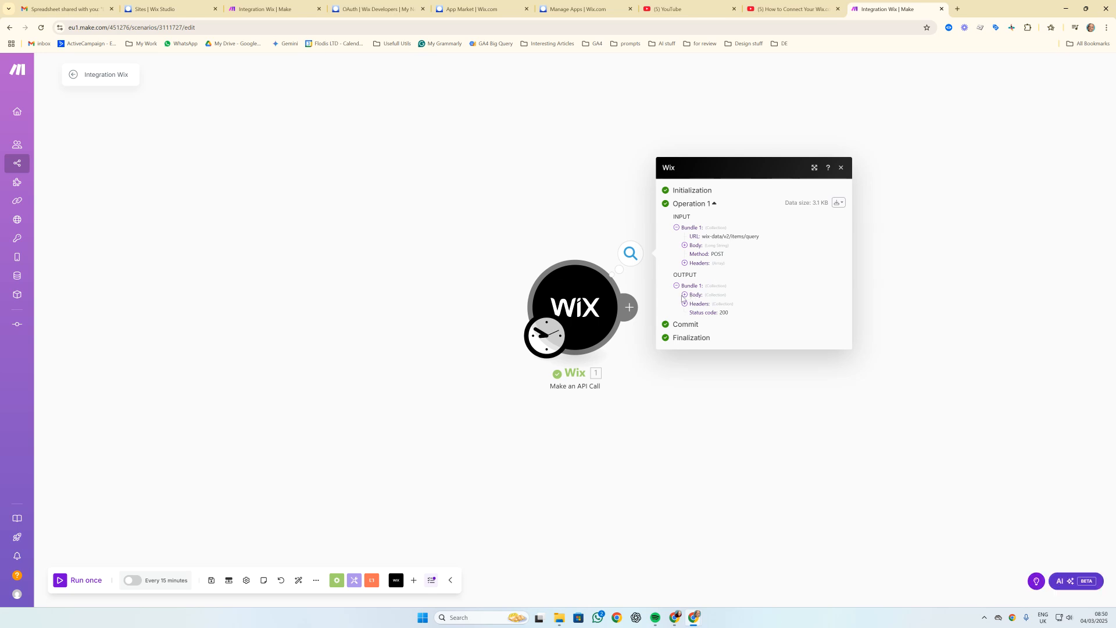
{"action": "left_click", "coordinate": [684, 296]}
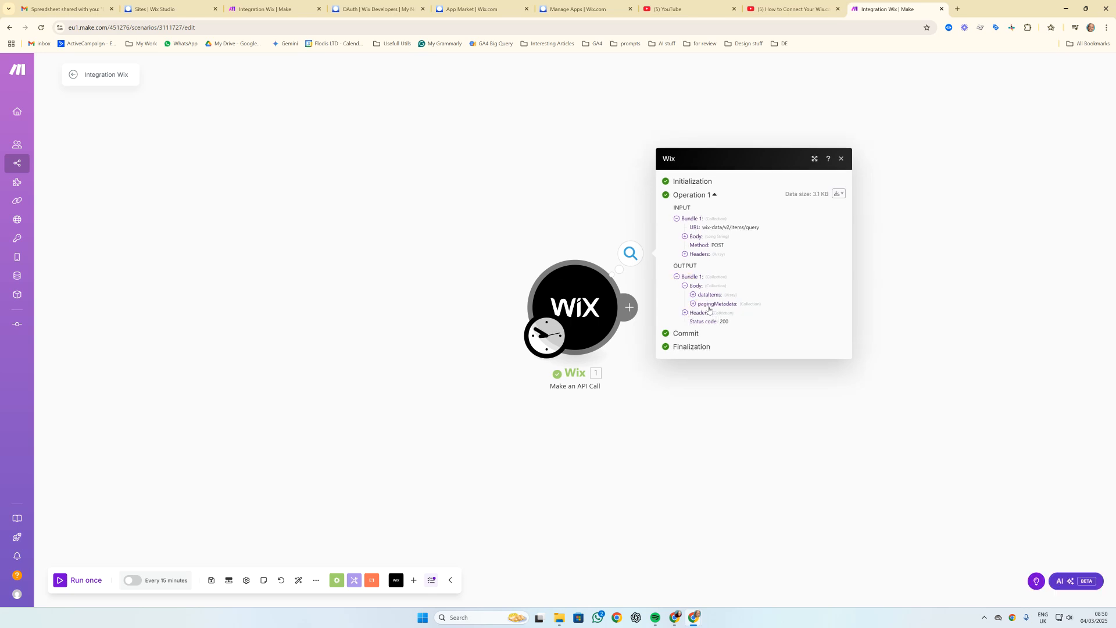
{"action": "left_click", "coordinate": [691, 294]}
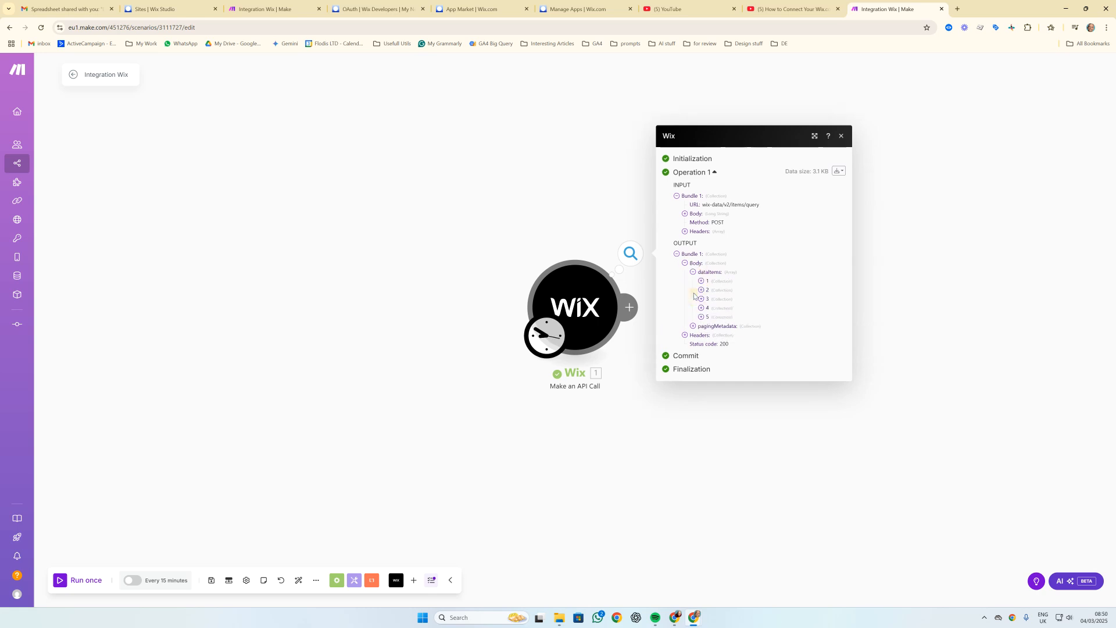
{"action": "left_click", "coordinate": [701, 281]}
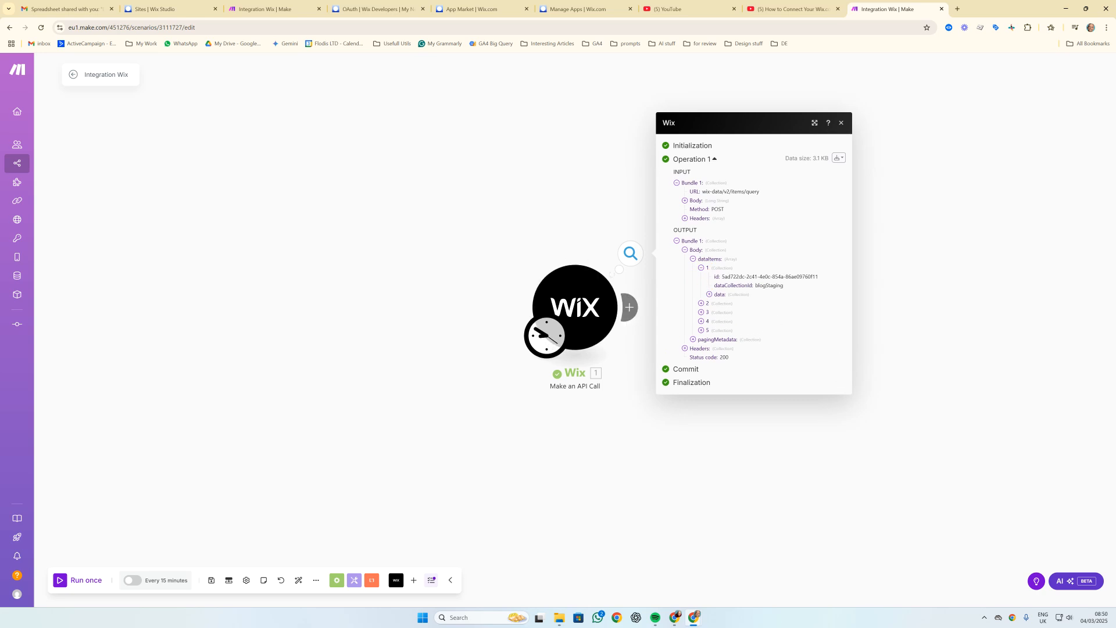
- Review the custom app's OAuth settings in Wix and the Wix API call in the existing BigQuery scenario
{"action": "key", "text": "ctrl+6"}
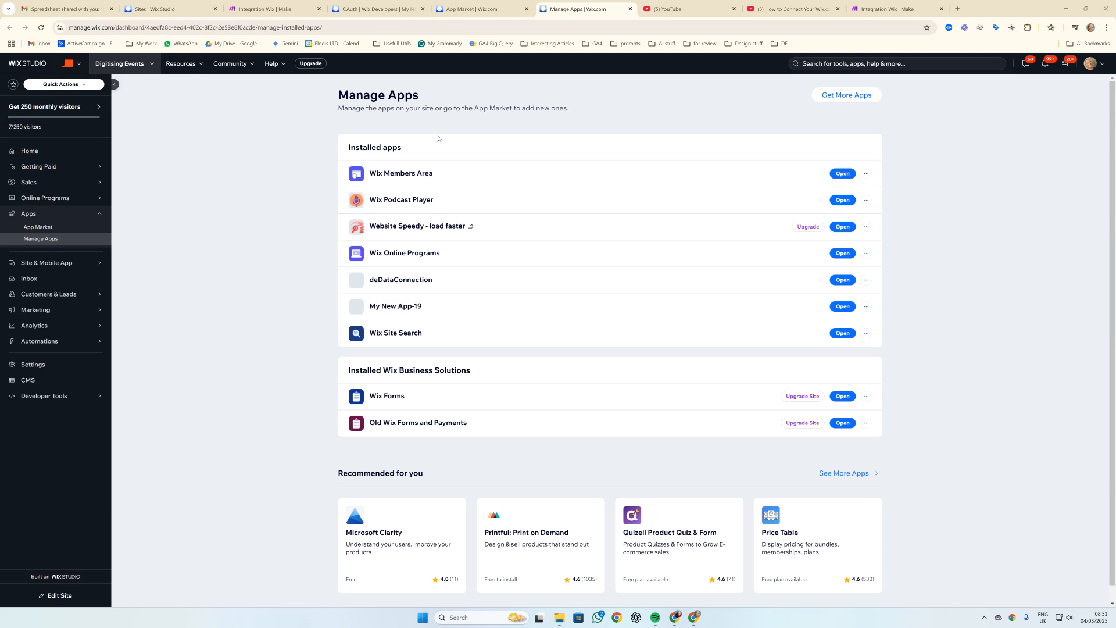
{"action": "left_click", "coordinate": [401, 9]}
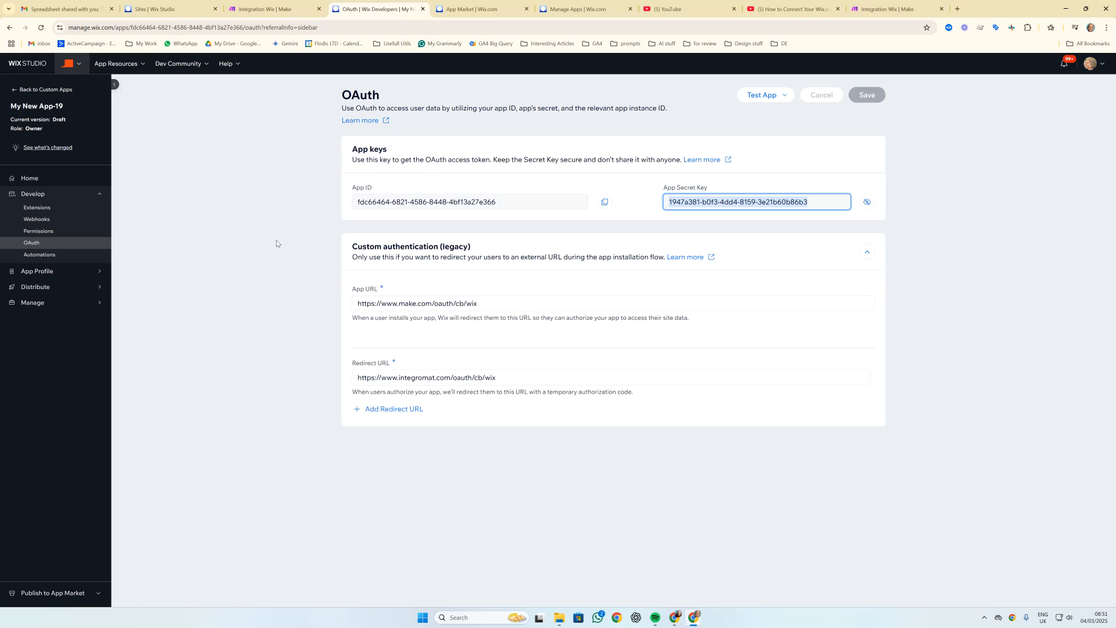
{"action": "left_click", "coordinate": [288, 13]}
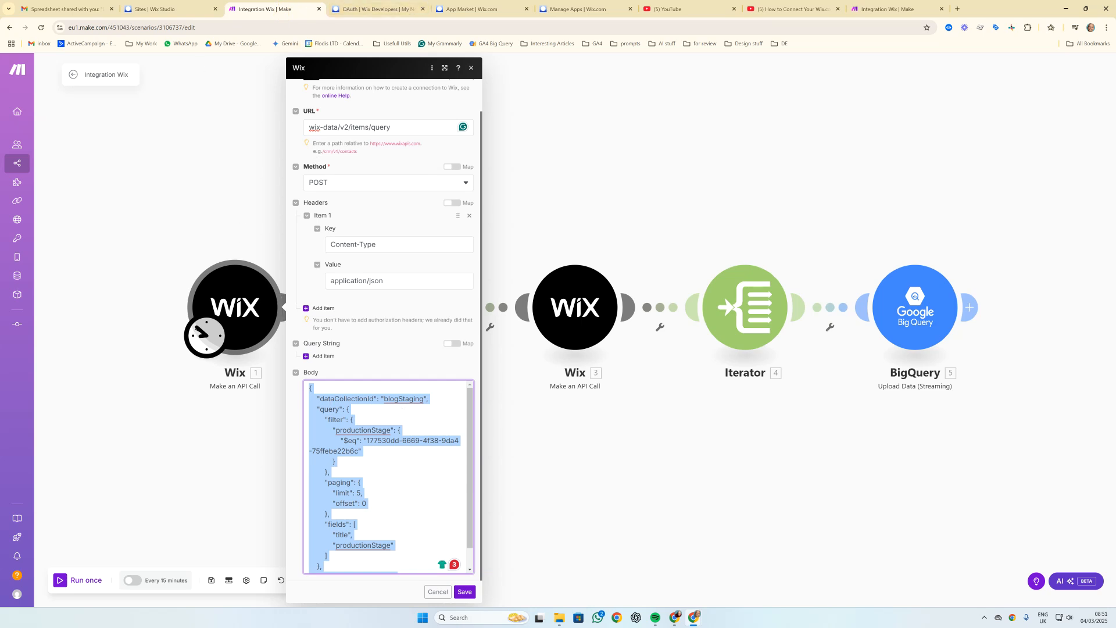
{"action": "left_click", "coordinate": [896, 9]}
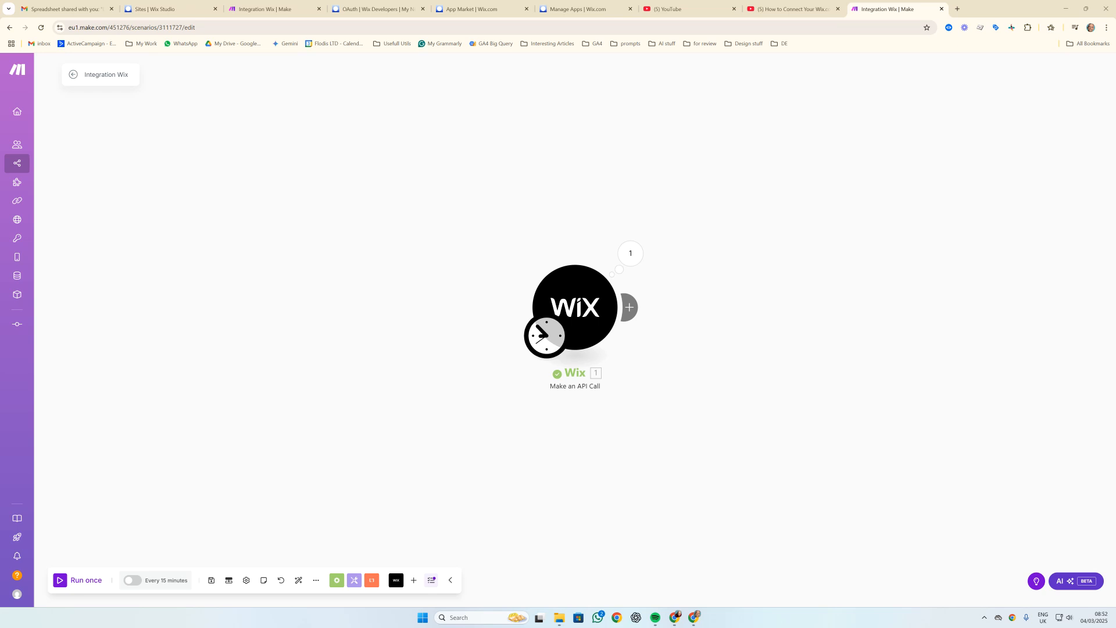
- Open the Wix help page from the existing scenario's API call module and go to its OAuth URL instructions
{"action": "left_click", "coordinate": [284, 9]}
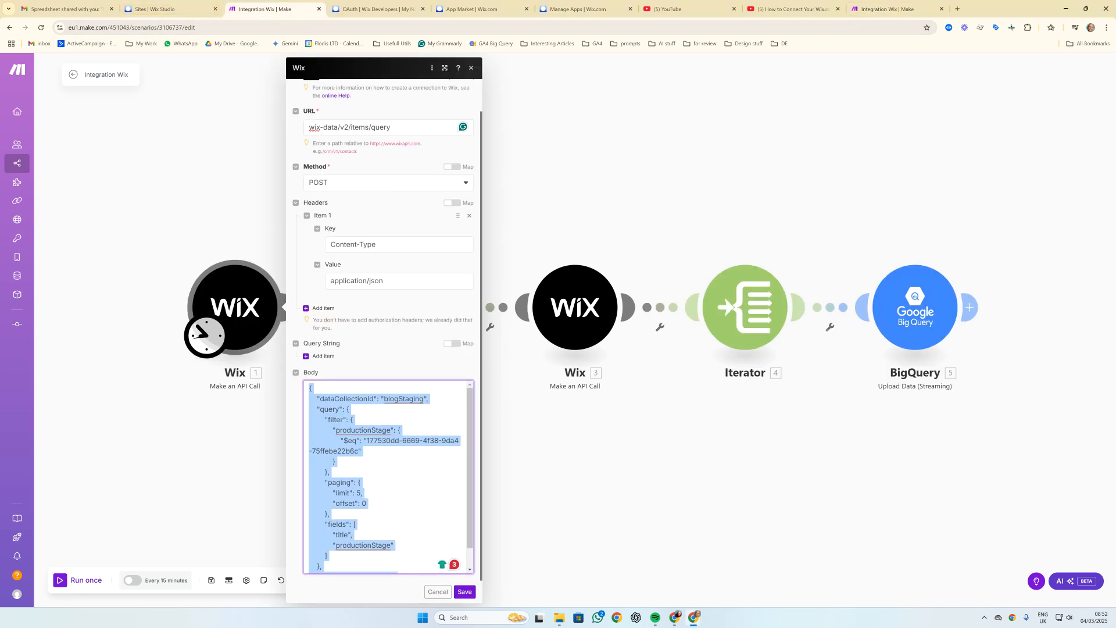
{"action": "left_click", "coordinate": [458, 67]}
{"action": "scroll", "coordinate": [509, 358], "scroll_direction": "down", "scroll_amount": 5}
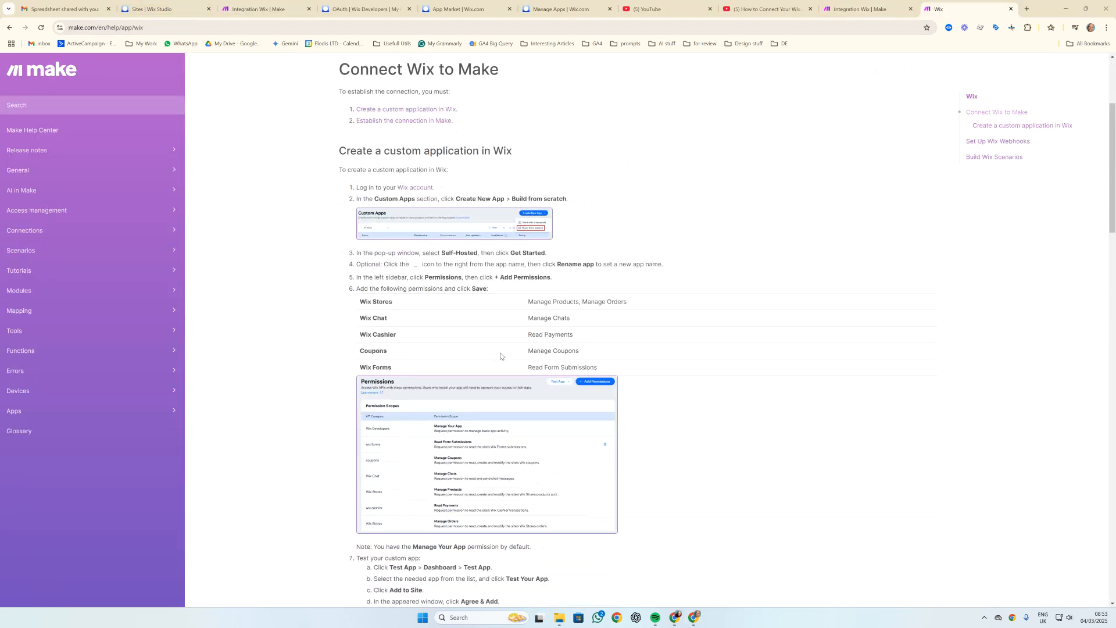
{"action": "scroll", "coordinate": [509, 359], "scroll_direction": "down", "scroll_amount": 8}
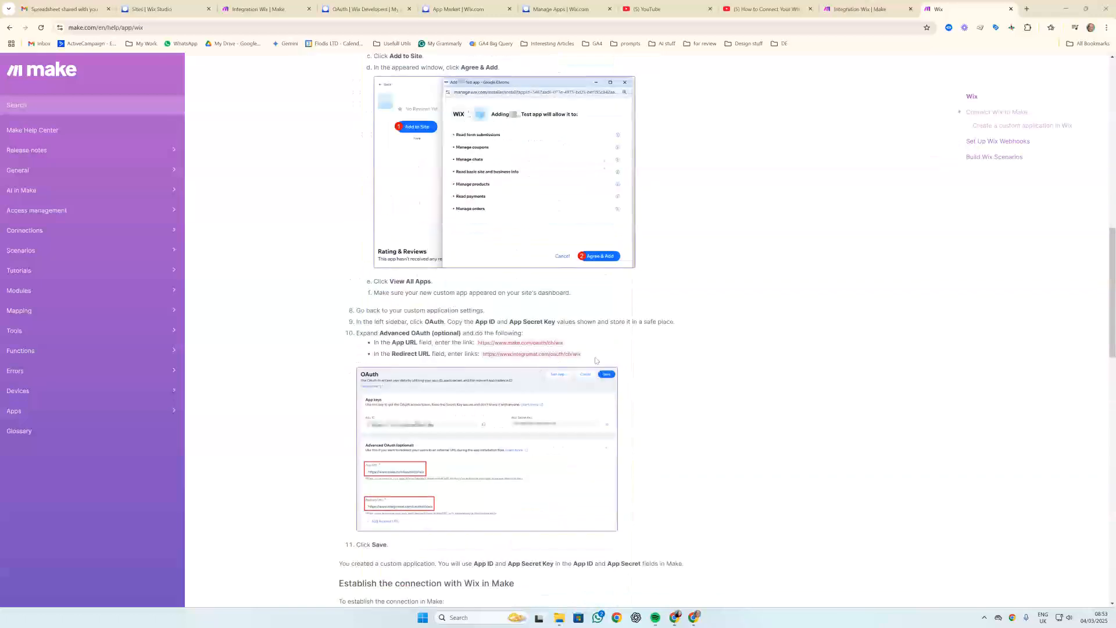